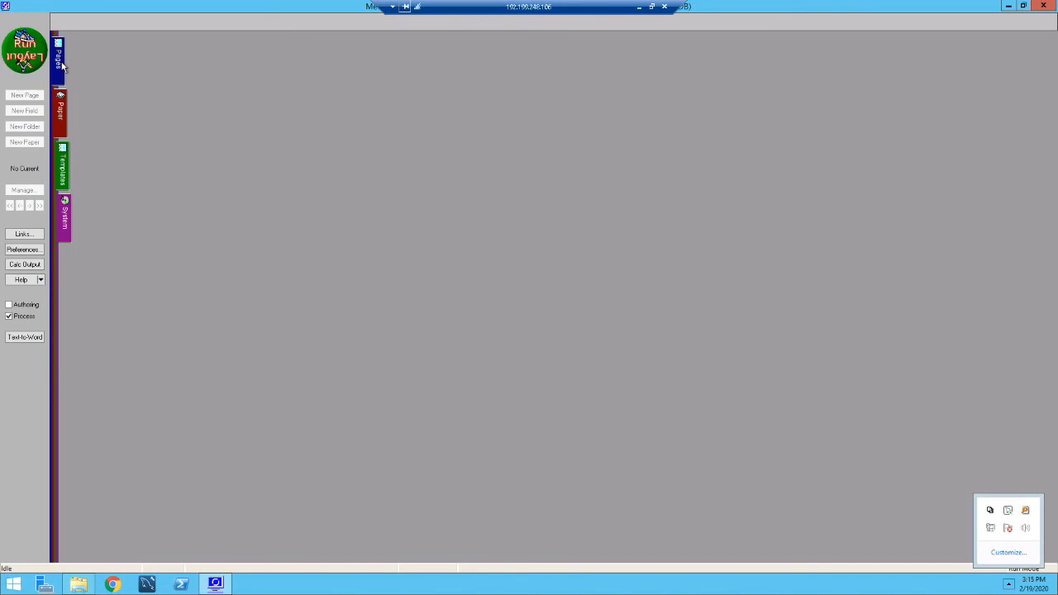
- Open the 11 Menu page from the local page list and hide the list again
left_click(61, 66)
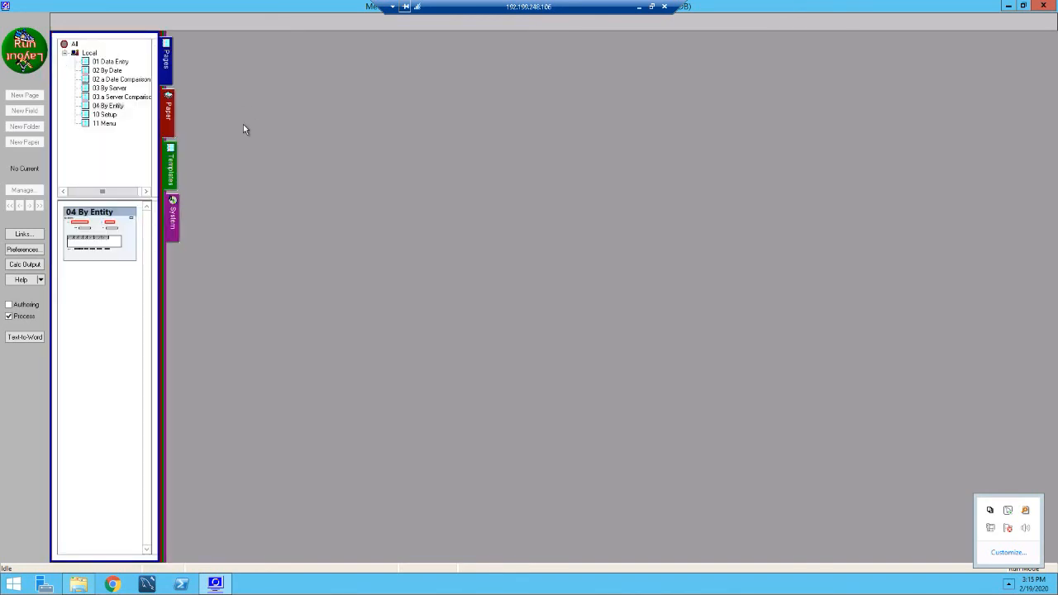
left_click(104, 124)
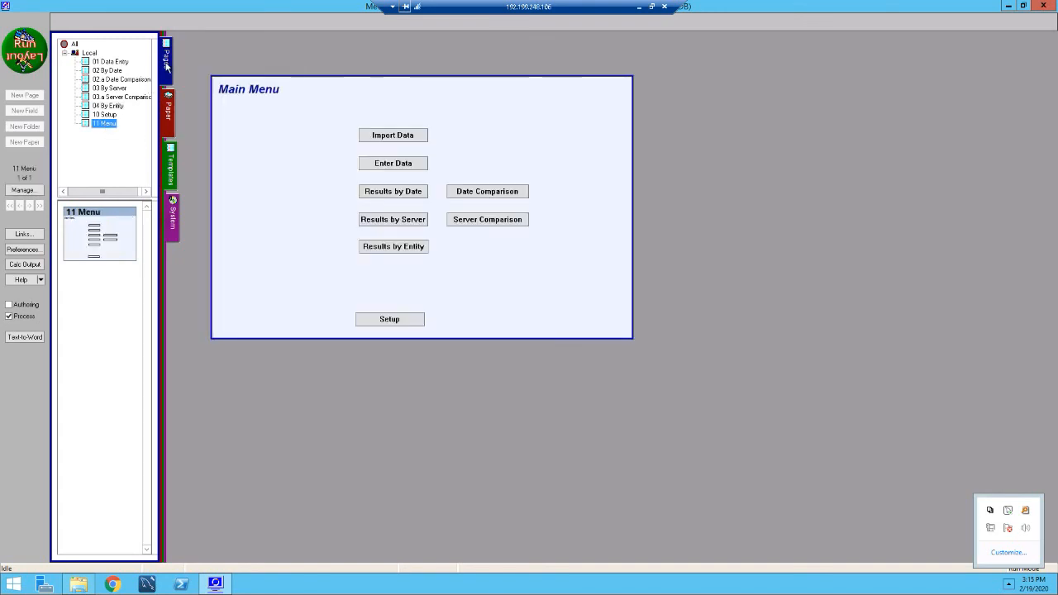
left_click(166, 65)
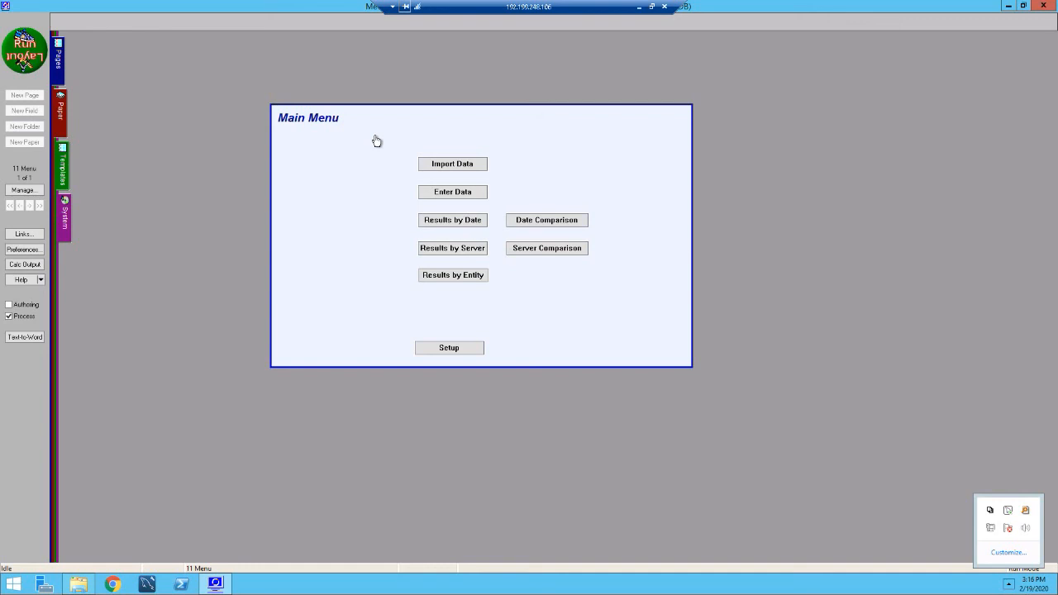
- Review the Data Entry page and the Setup lists of metrics, servers and entities, returning to the main menu
left_click(460, 192)
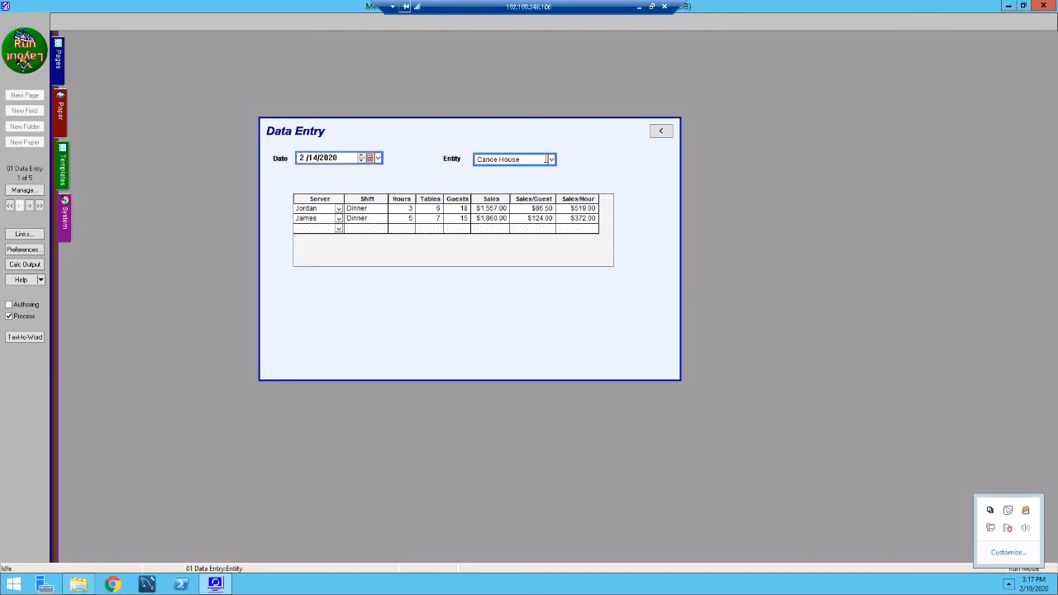
left_click(662, 132)
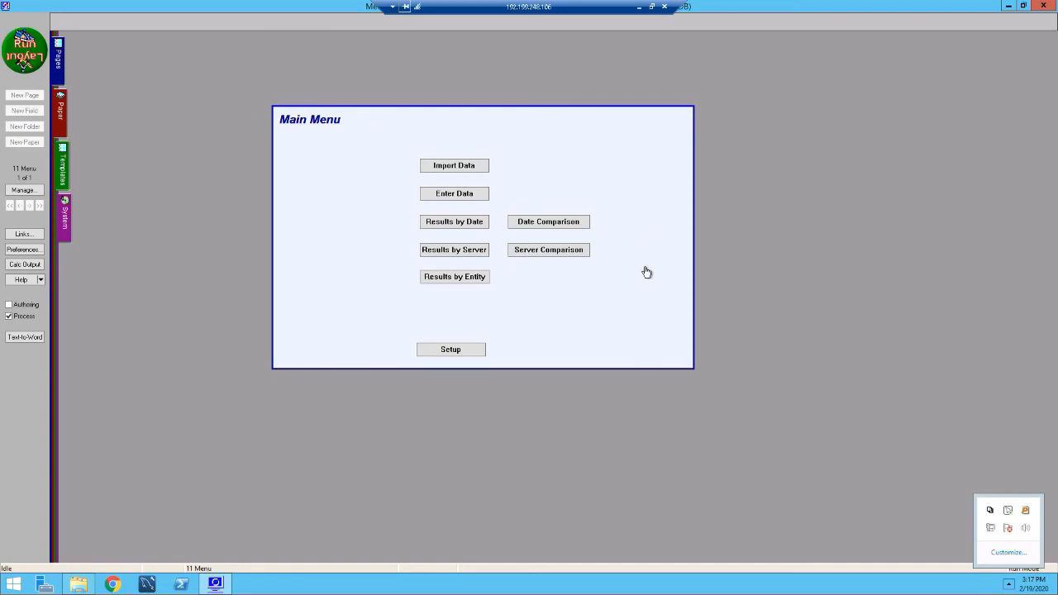
left_click(447, 350)
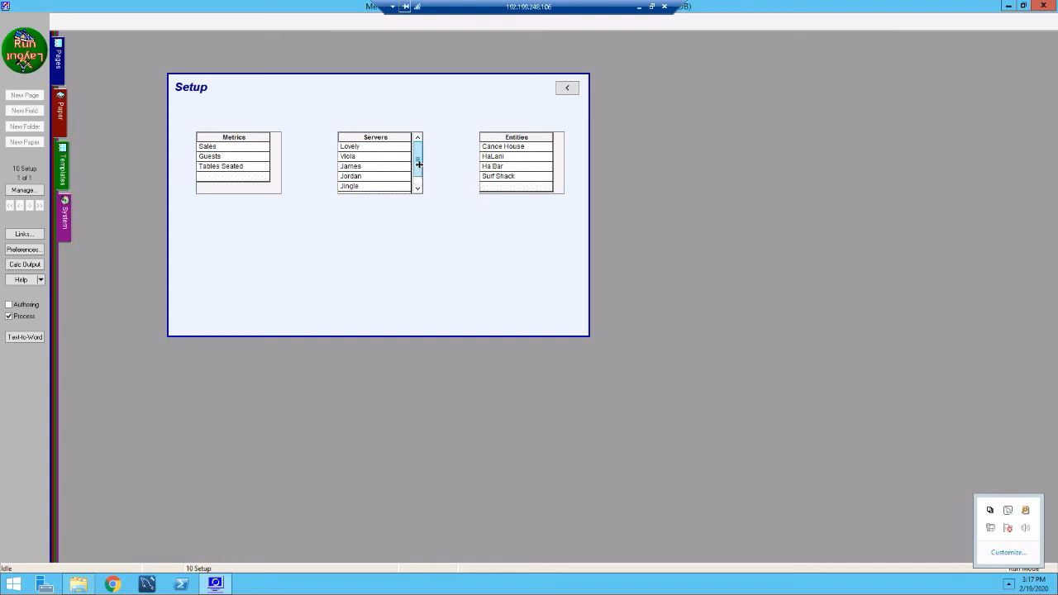
left_click_drag(419, 164, 415, 190)
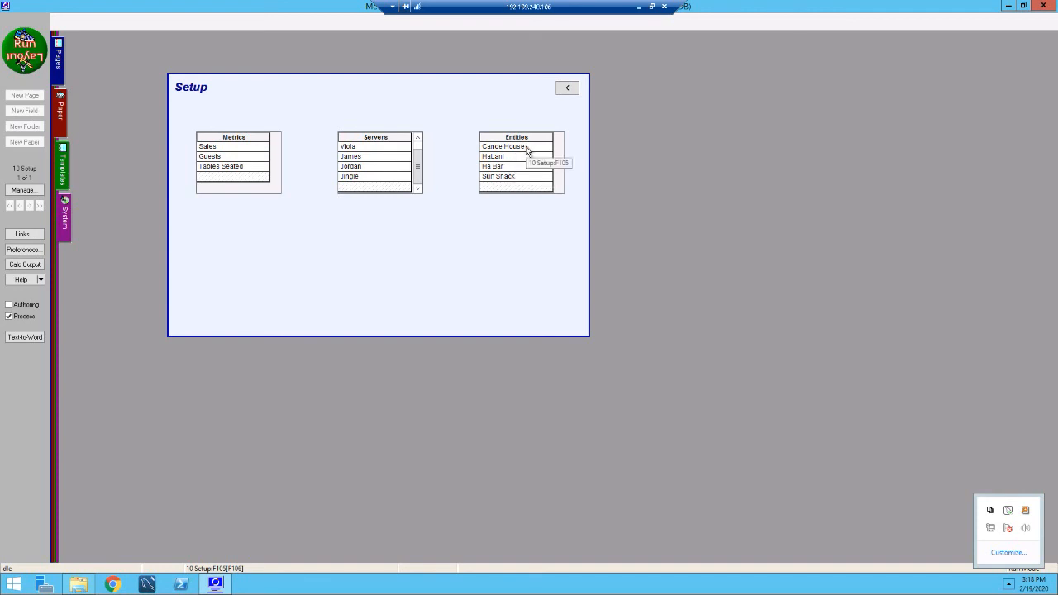
left_click(569, 87)
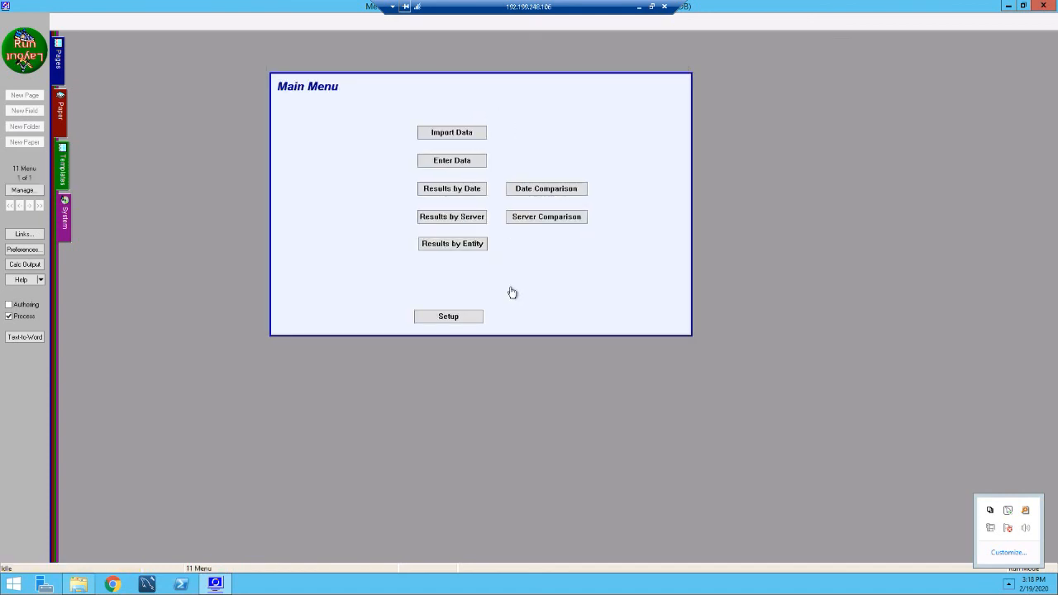
- Open the Data Entry page and inspect the available entity, server and shift choices without changing the first row
left_click(457, 169)
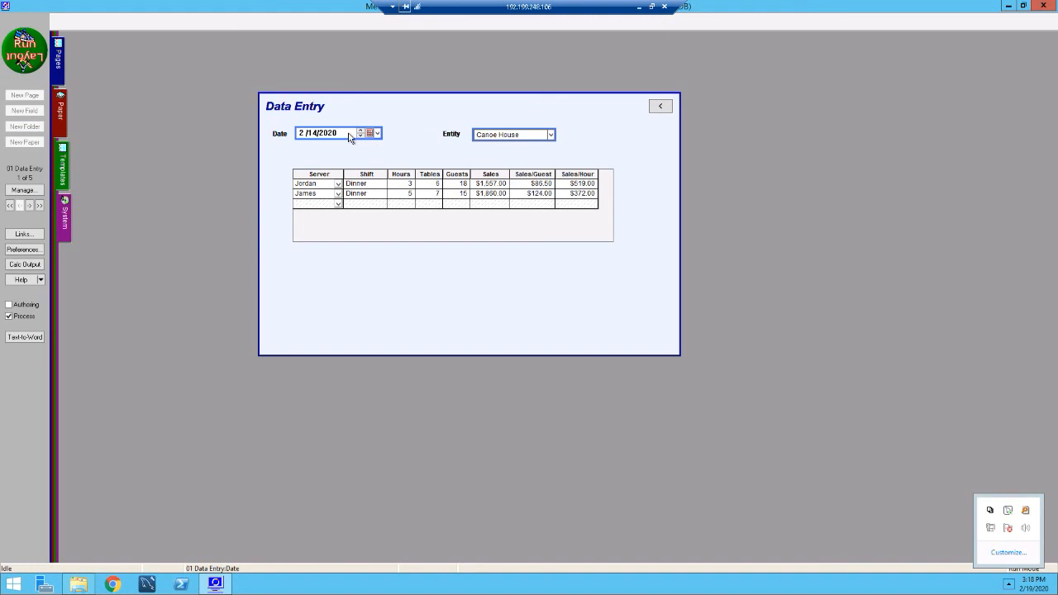
left_click(551, 135)
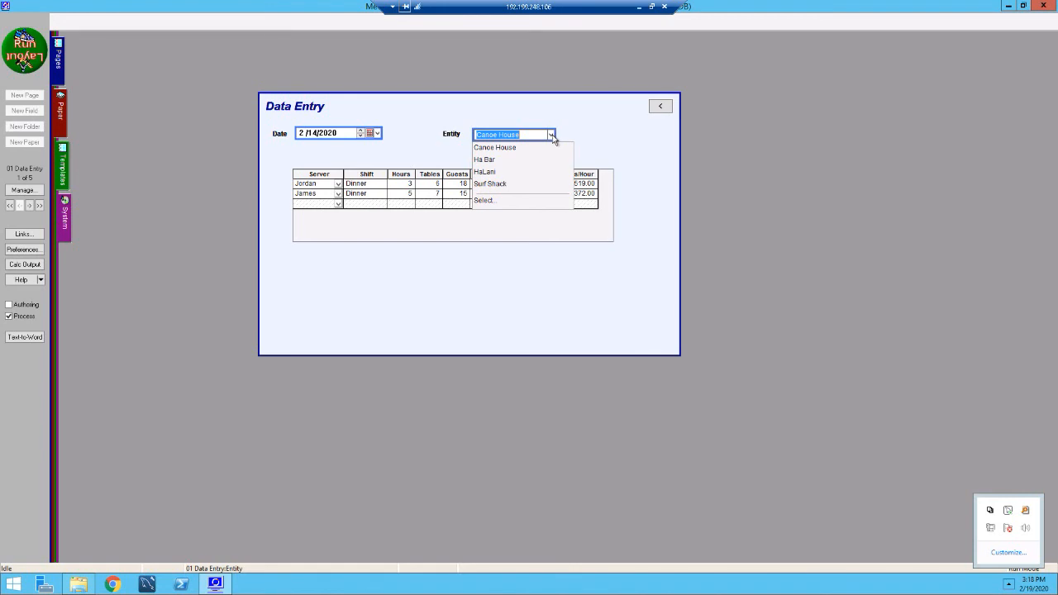
left_click(439, 144)
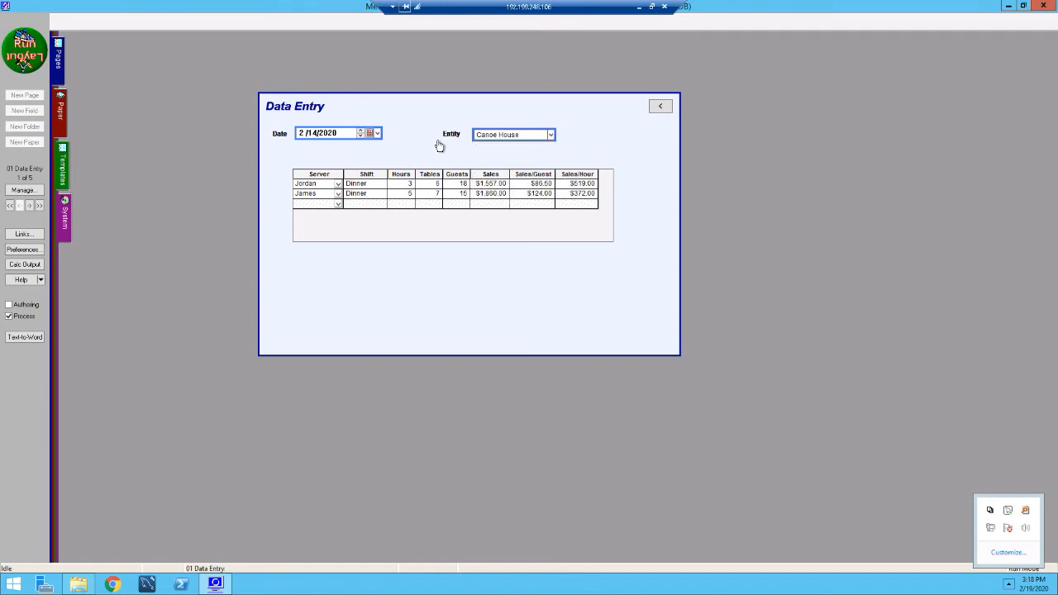
left_click(337, 185)
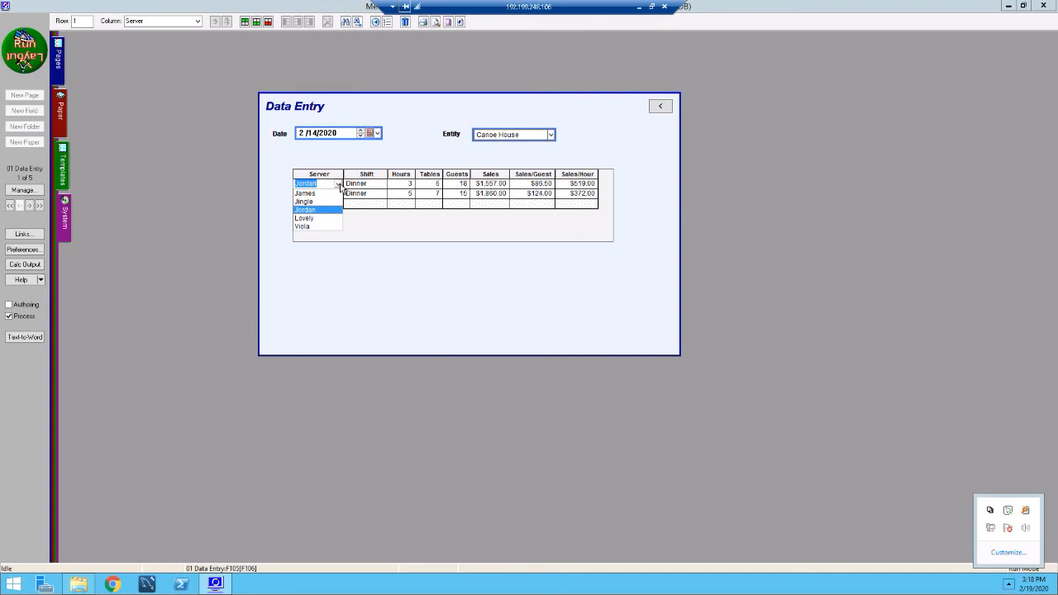
left_click(339, 184)
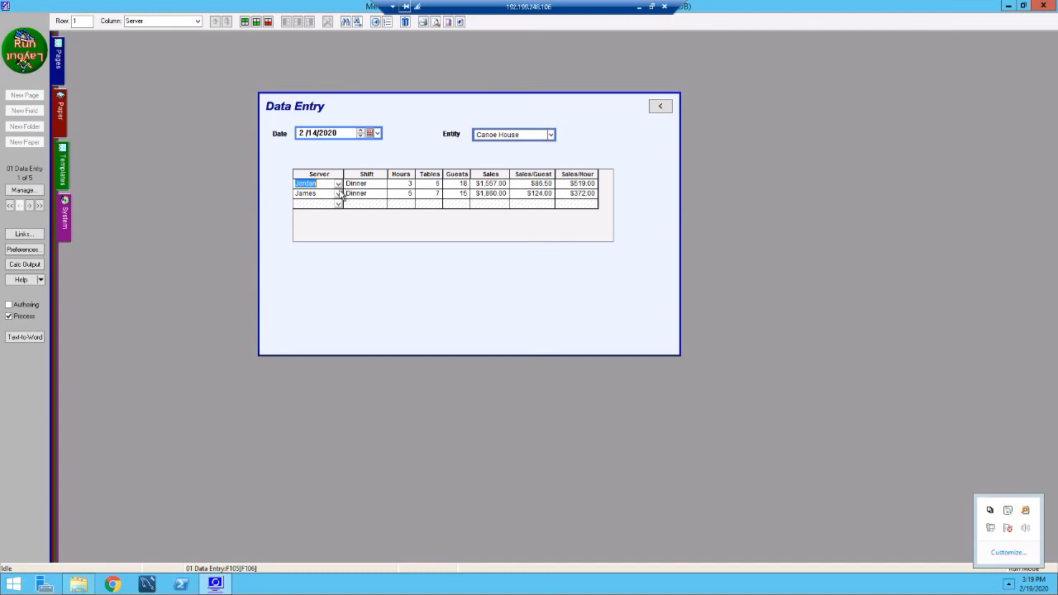
left_click(383, 185)
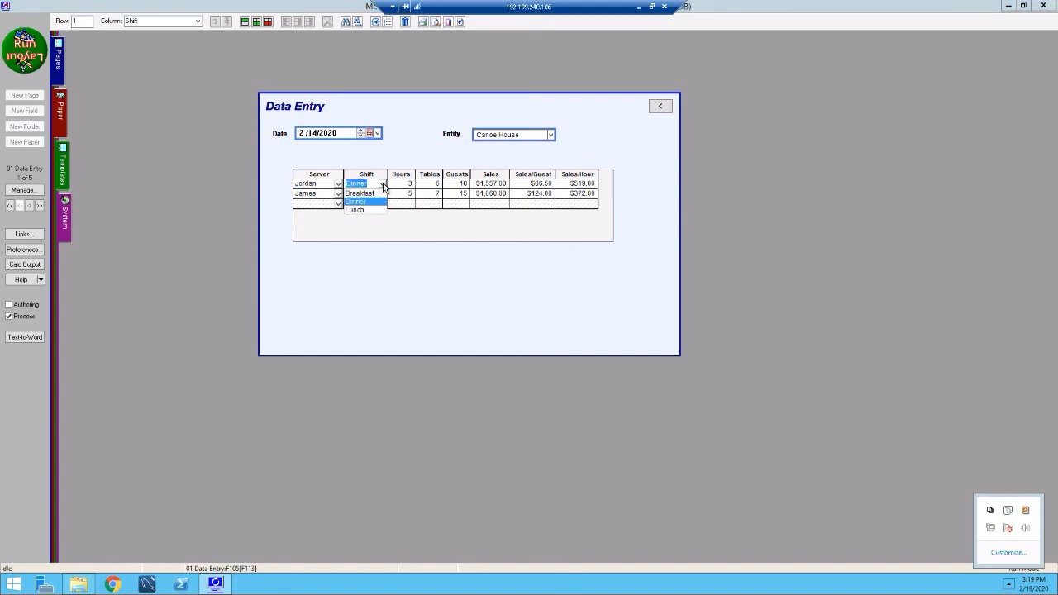
left_click(383, 186)
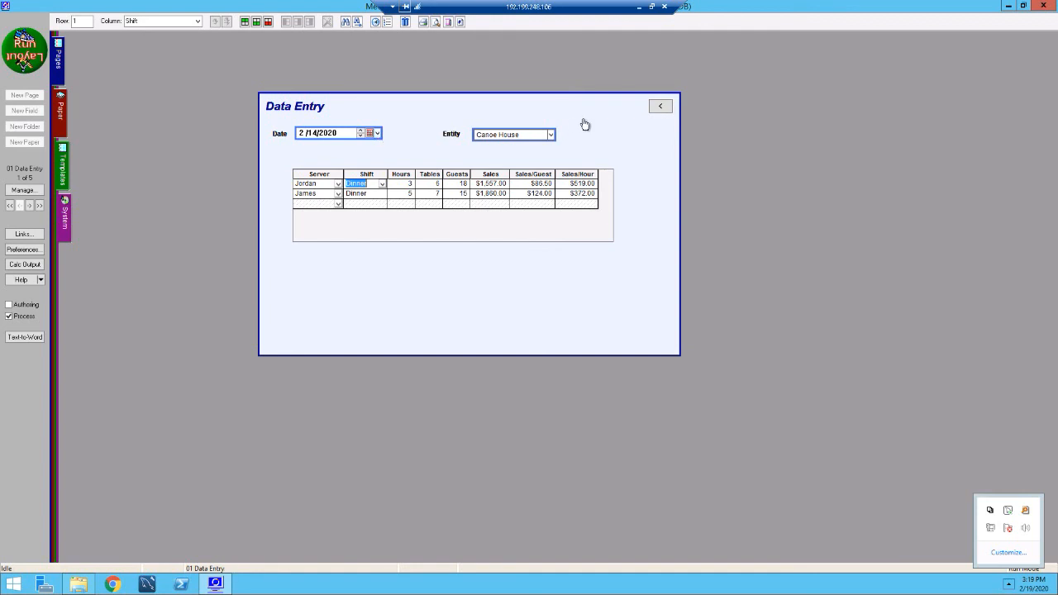
- Display the data entry record for the entity HaLani and switch its date to 2/13/2020
left_click(551, 136)
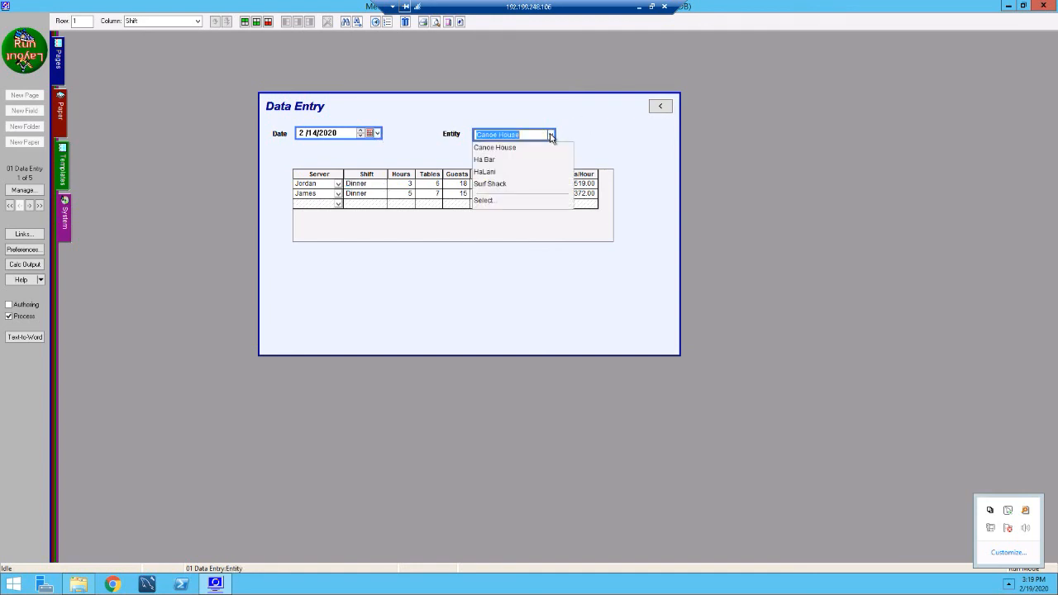
left_click(499, 172)
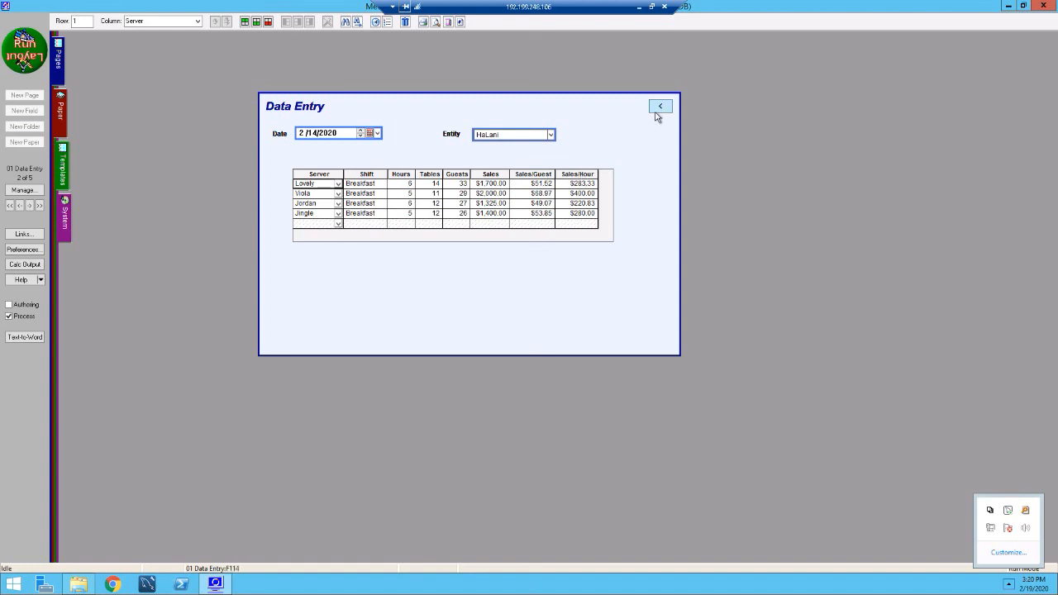
left_click(378, 134)
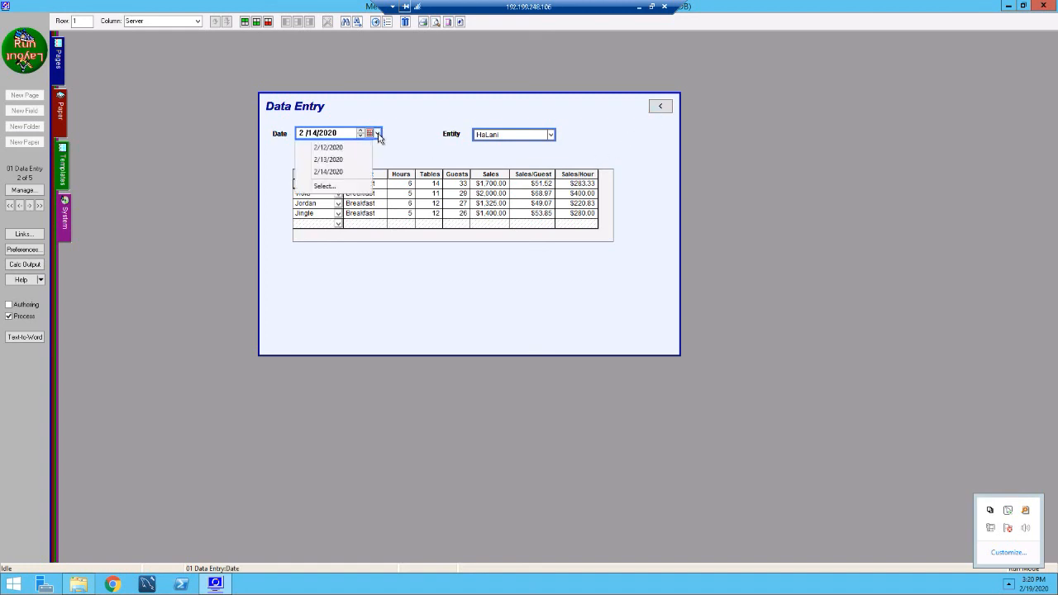
left_click(337, 162)
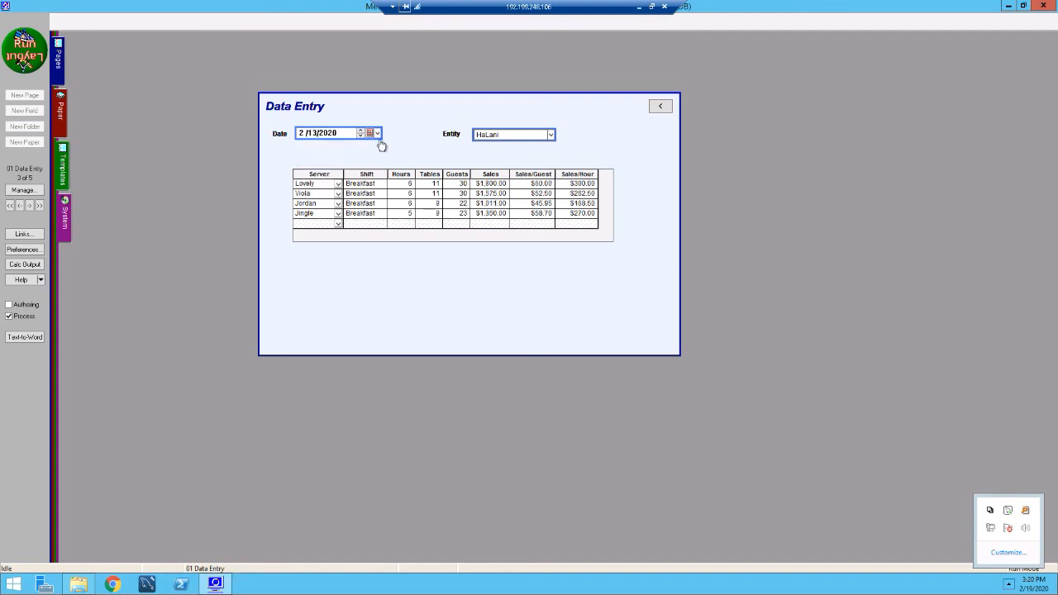
- Display the Canoe House data entry record for 2/13/2020 and return to the main menu
left_click(549, 134)
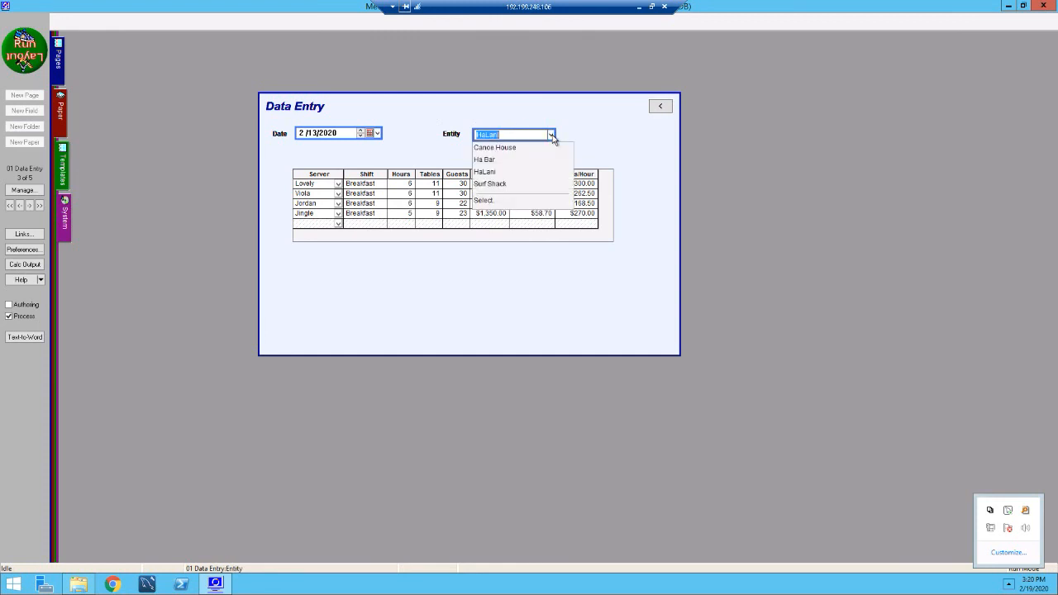
left_click(496, 147)
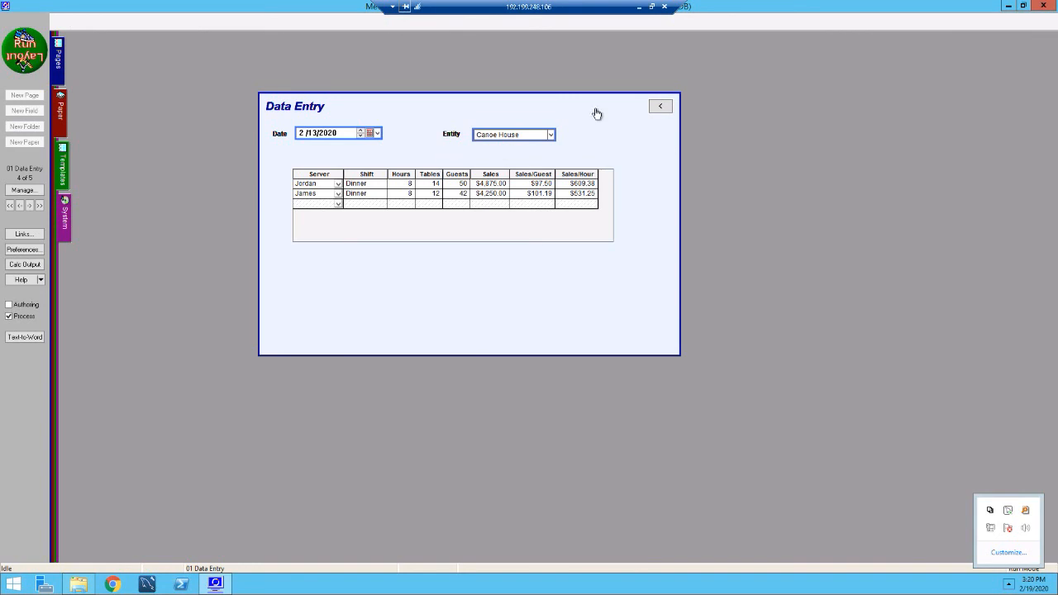
left_click(660, 107)
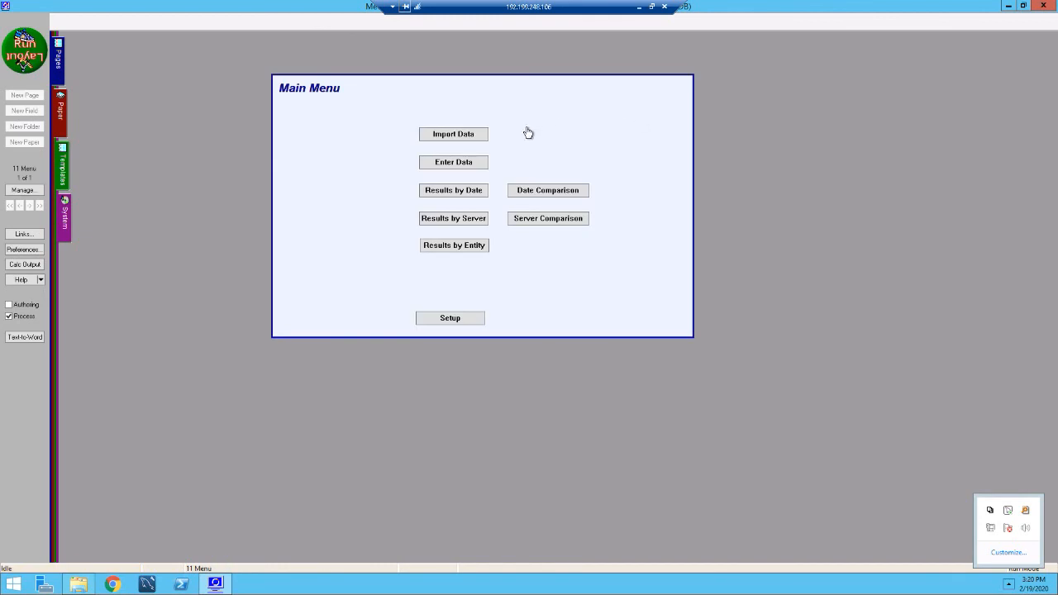
- Review the HaLani results by date for 2/14/2020 and return to the main menu
left_click(457, 191)
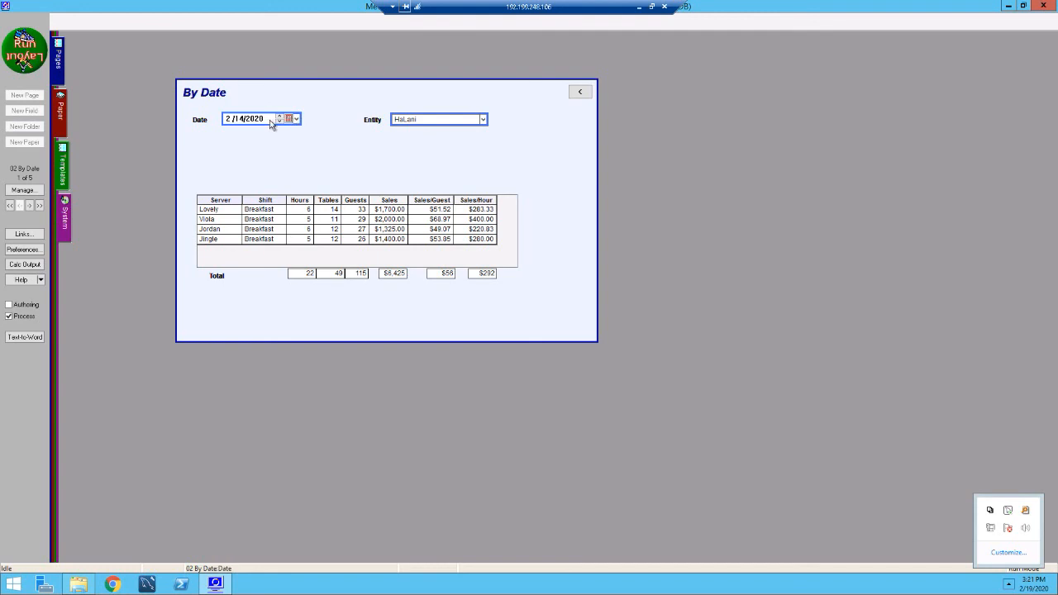
left_click(580, 92)
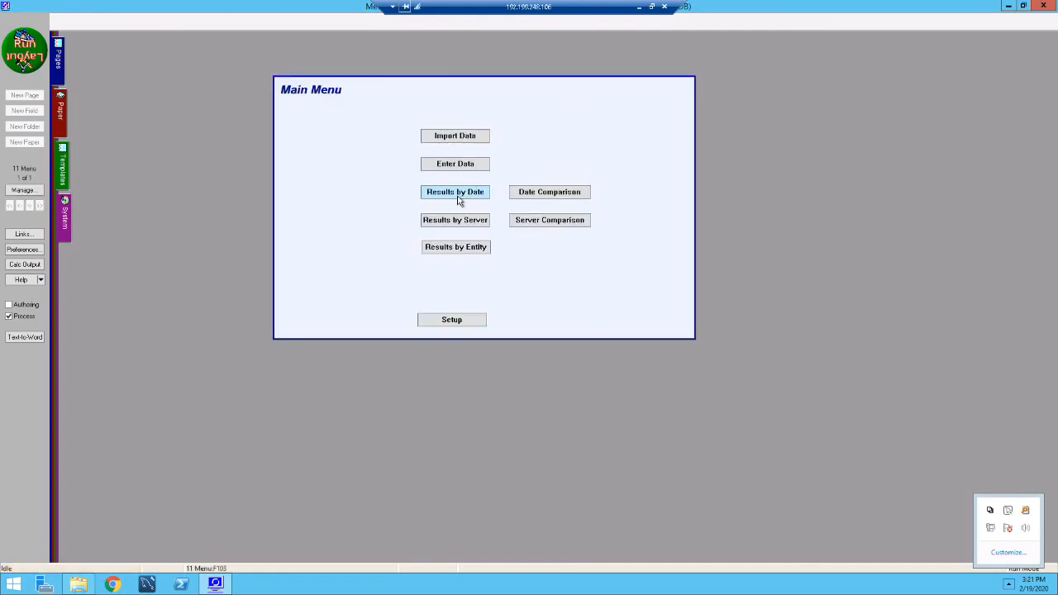
left_click(459, 196)
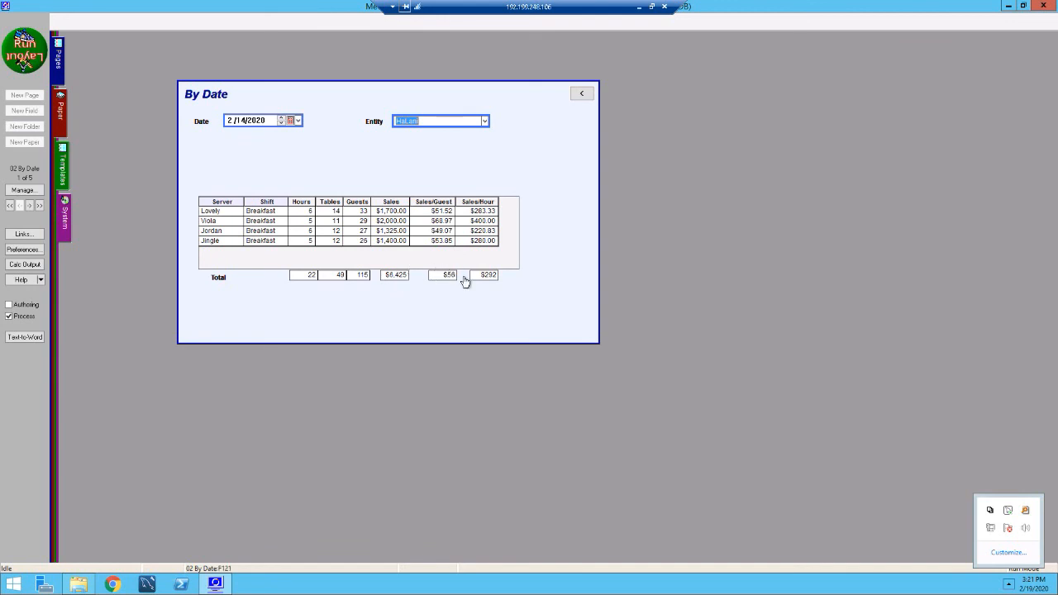
left_click(582, 94)
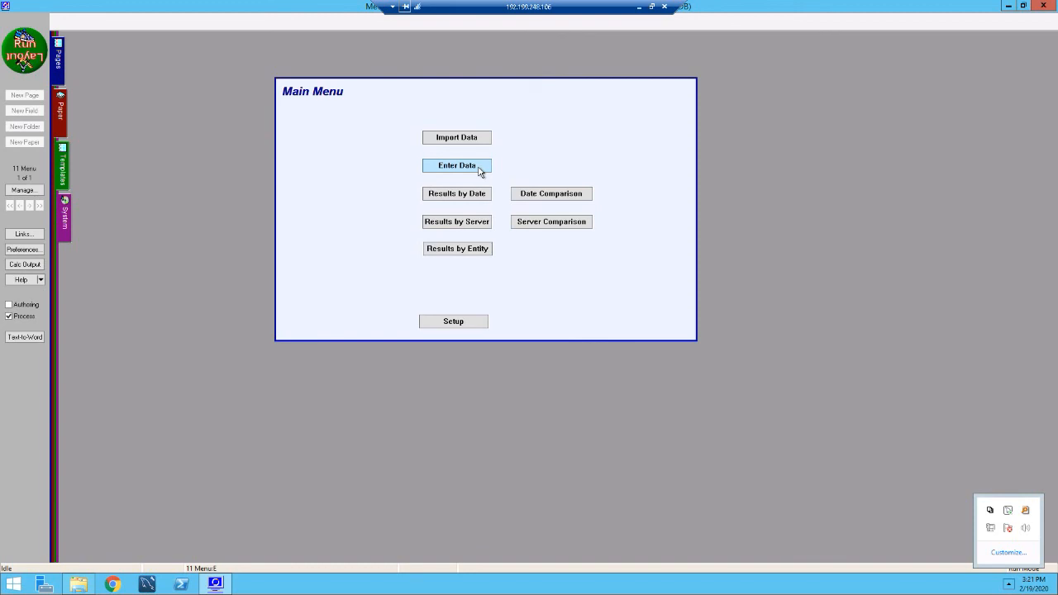
- Show the Date Comparison for HaLani's Breakfast shift and return to the main menu
left_click(534, 195)
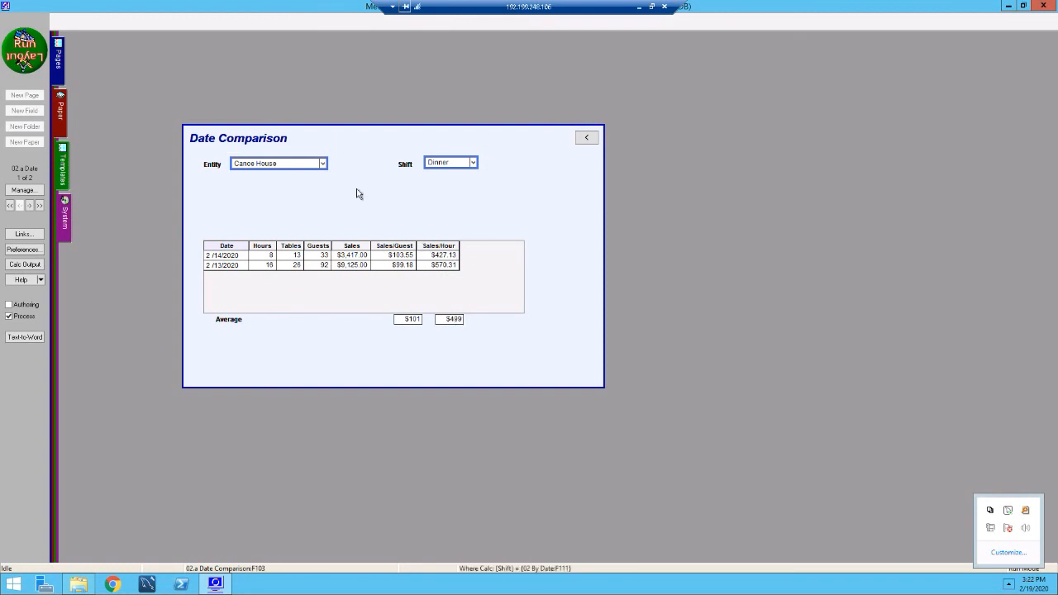
left_click(323, 164)
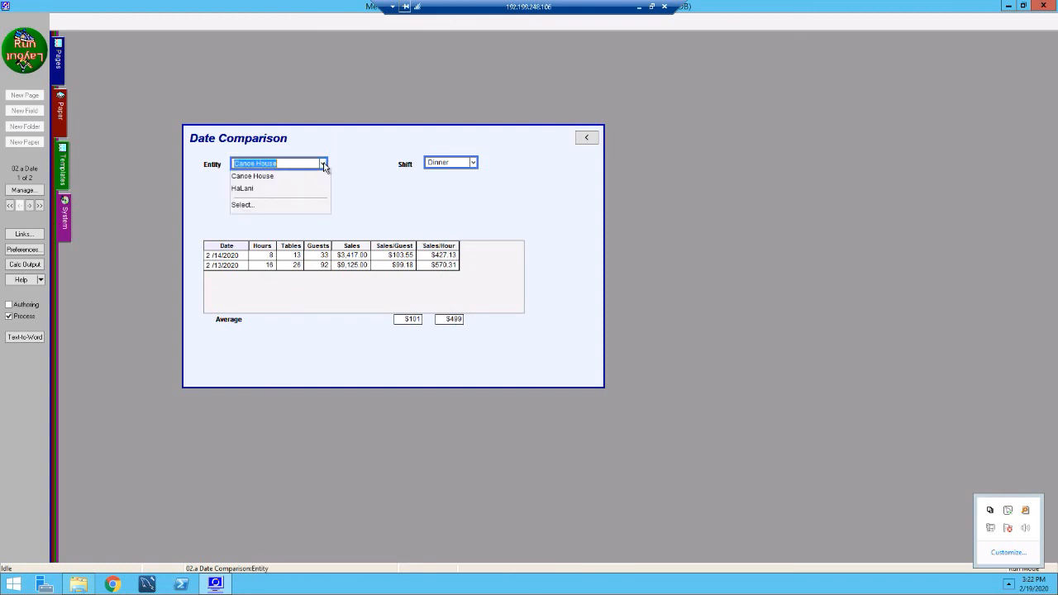
left_click(242, 191)
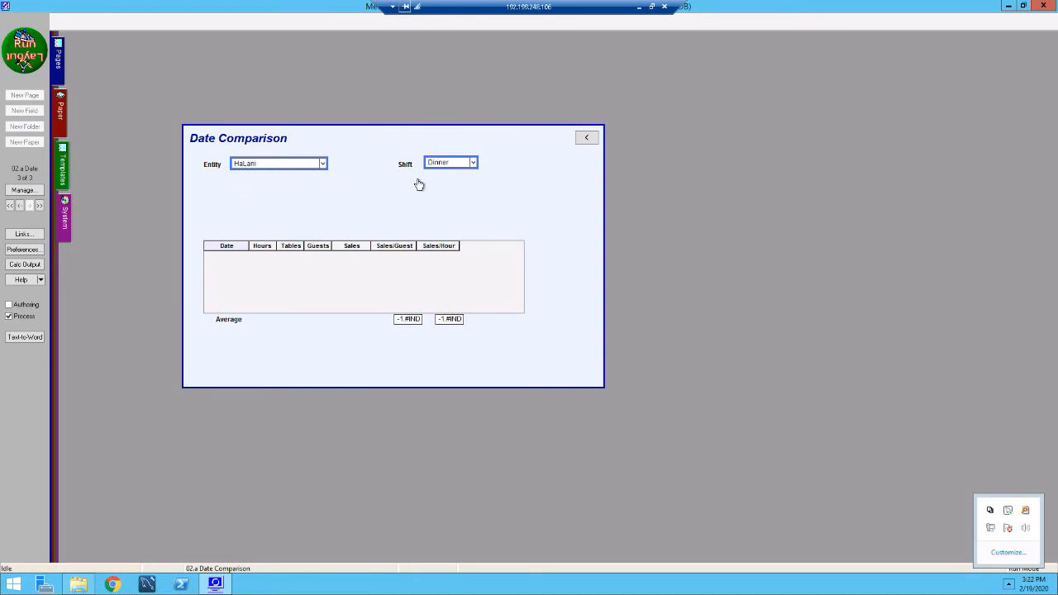
left_click(473, 163)
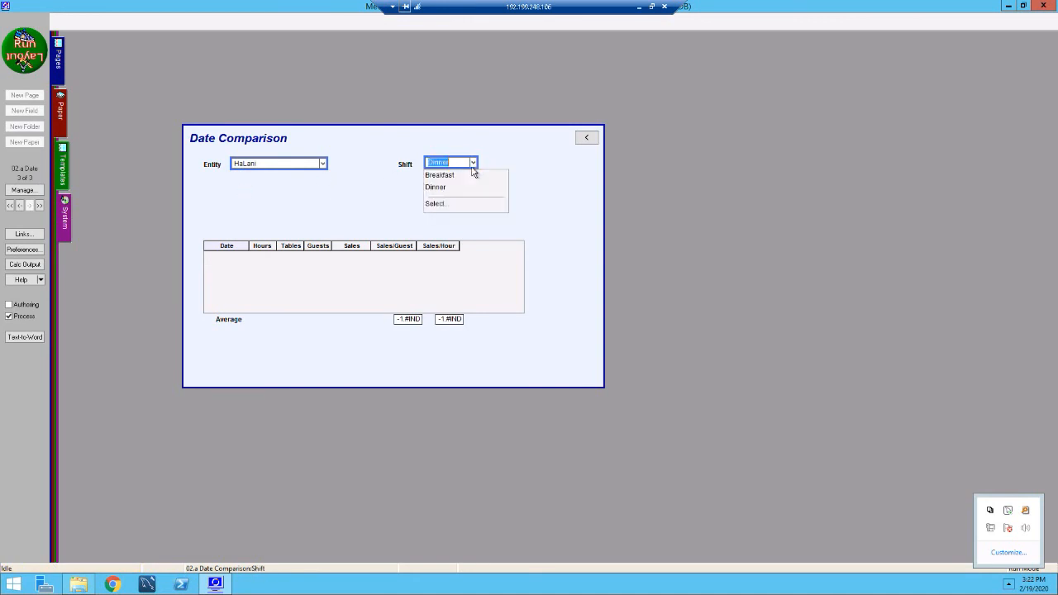
left_click(453, 179)
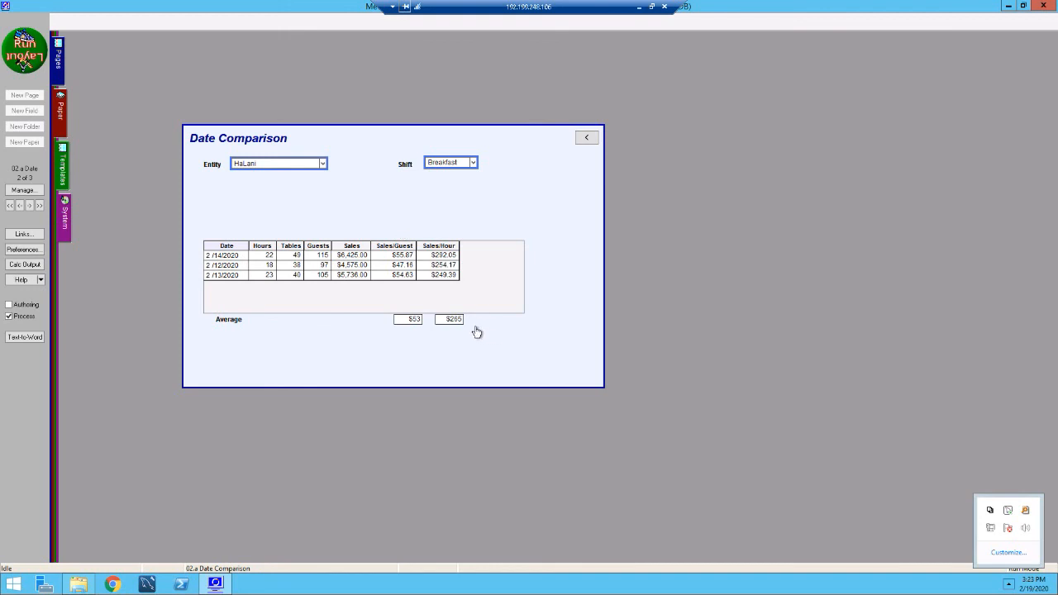
left_click(587, 140)
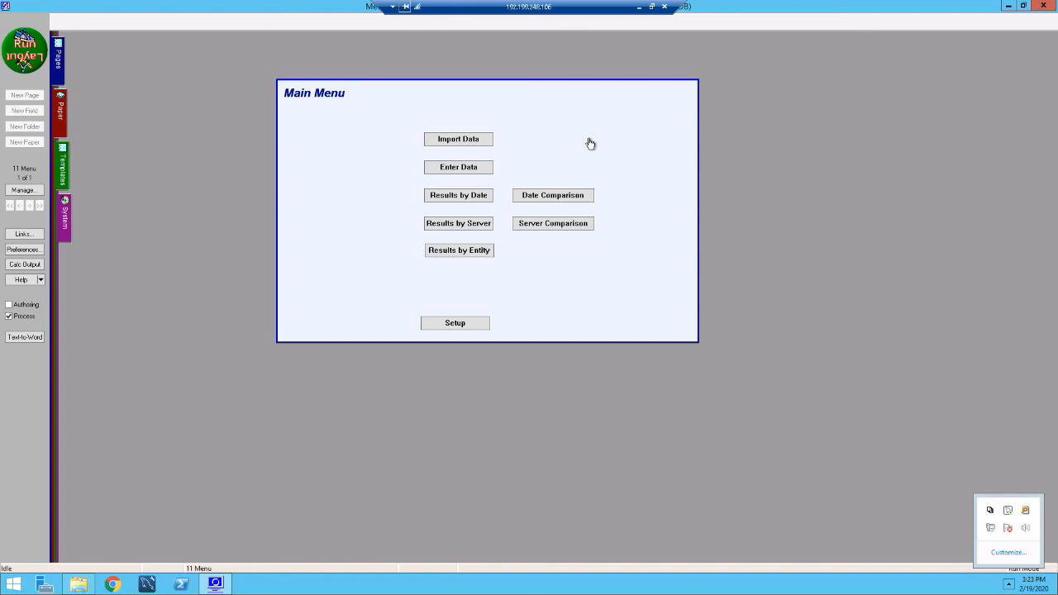
- Review the Results by Server for entity Canoe House and the third listed server, and return to the main menu
left_click(453, 228)
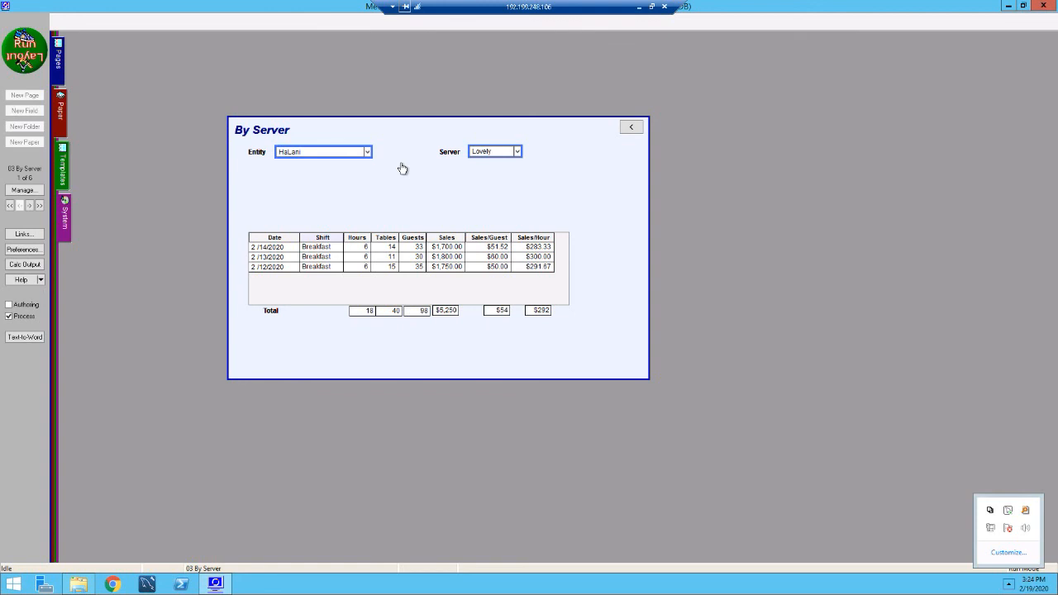
left_click_drag(402, 169, 446, 141)
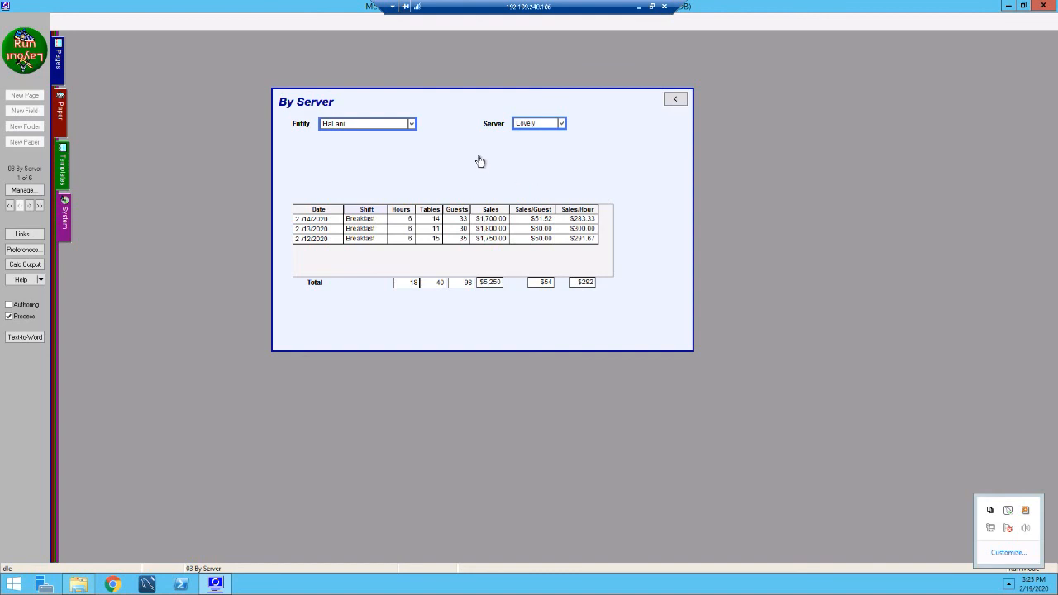
left_click(411, 124)
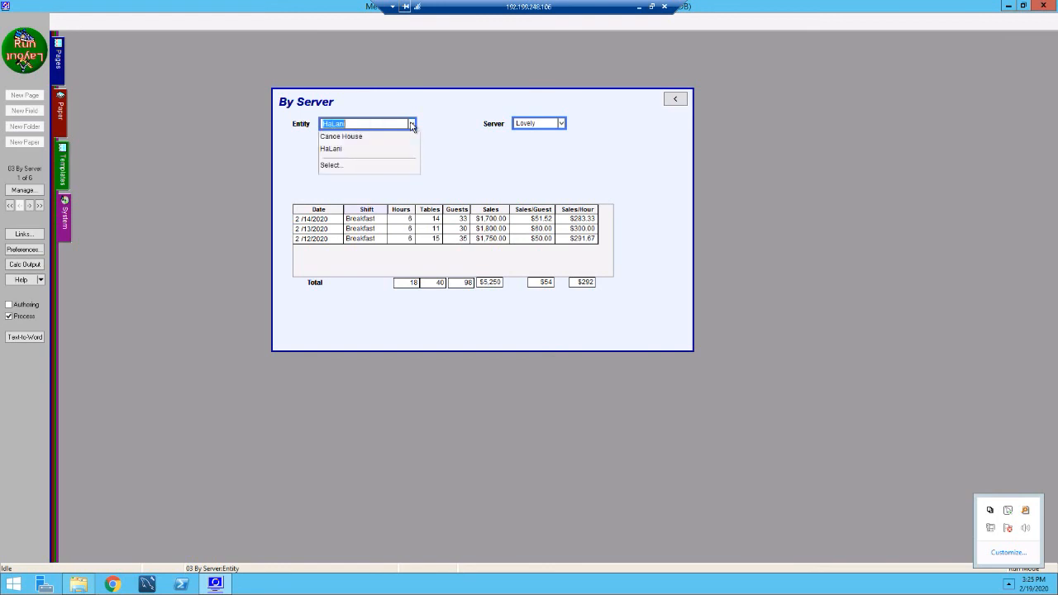
left_click(359, 138)
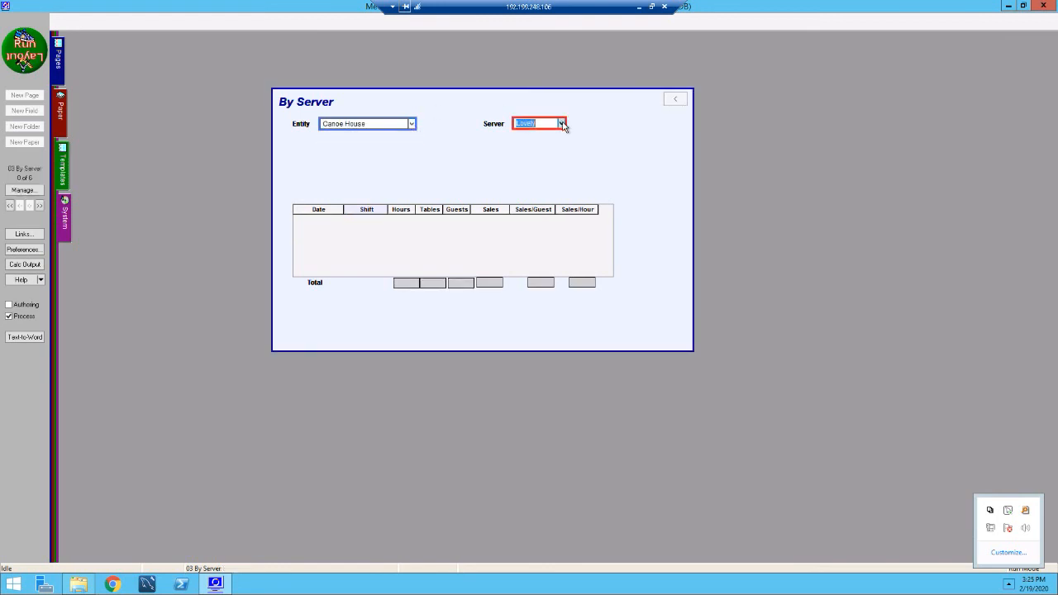
left_click(562, 124)
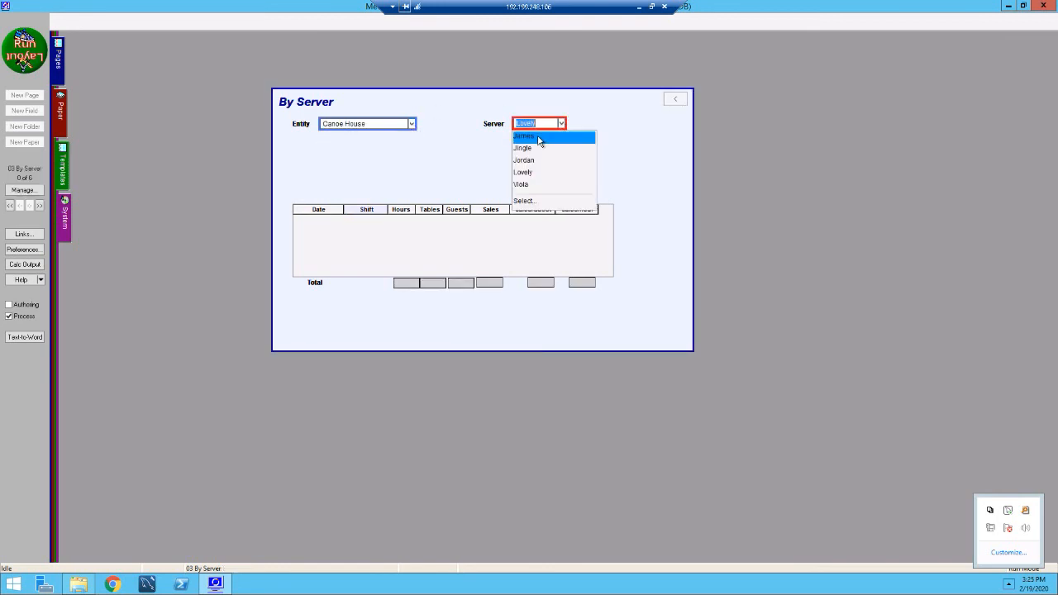
left_click(535, 162)
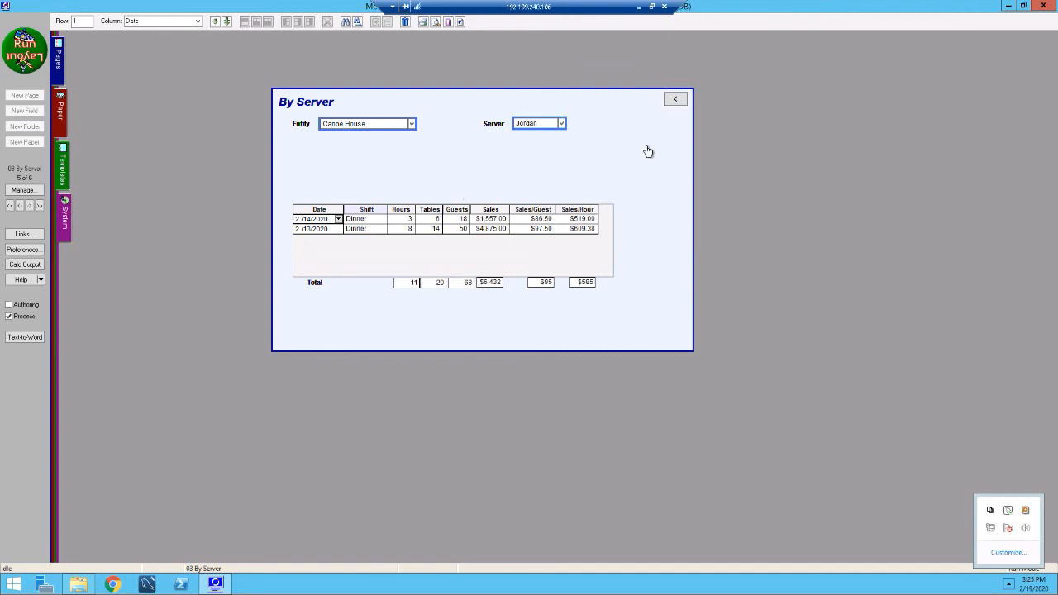
left_click(677, 100)
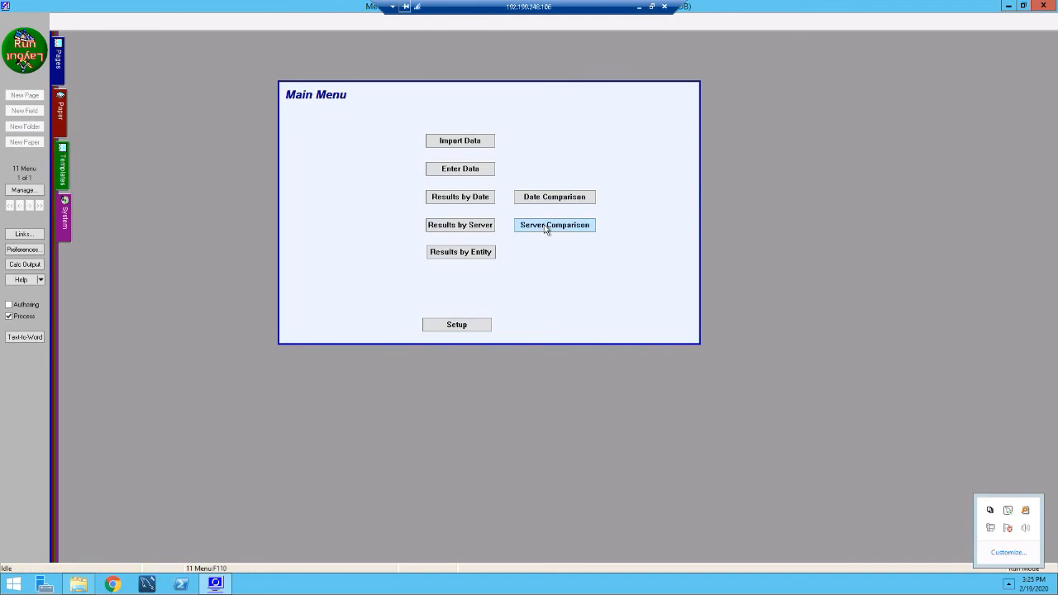
- Show the Server Comparison for Canoe House's Dinner shift
left_click(545, 228)
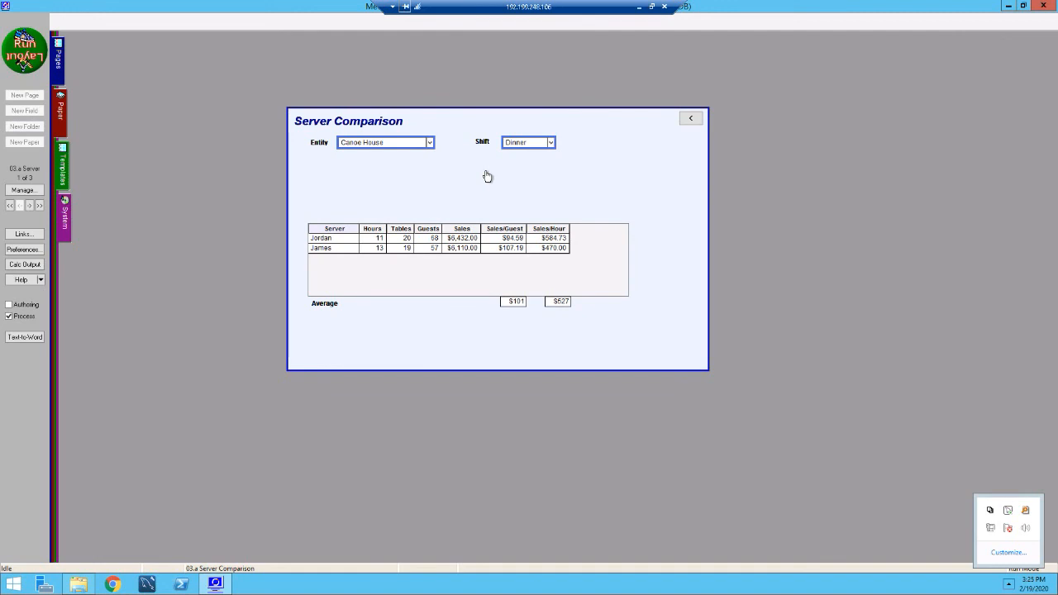
left_click(430, 142)
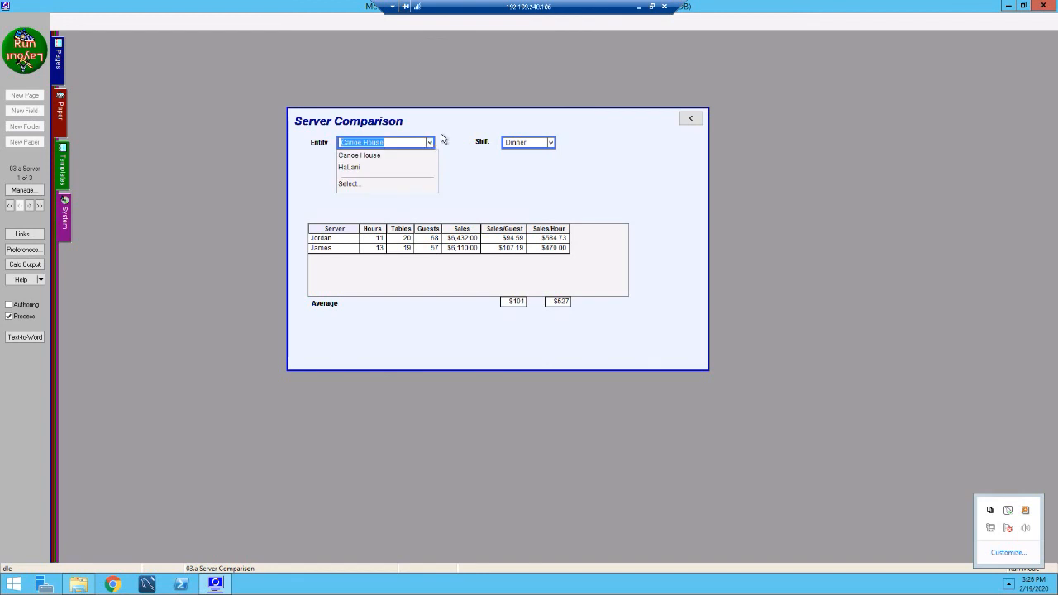
left_click(372, 156)
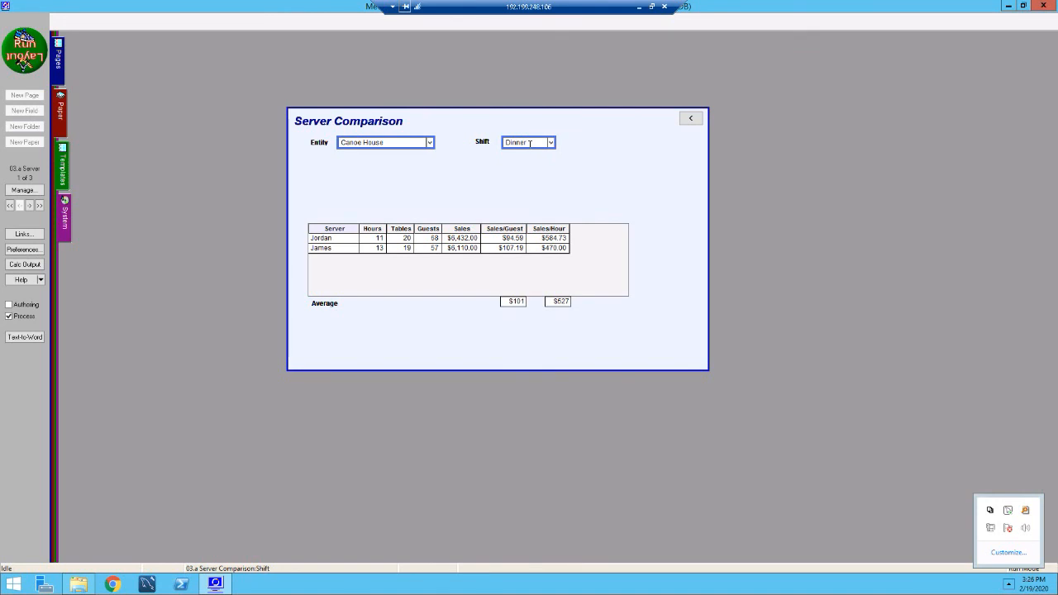
- Switch the Server Comparison to HaLani's Breakfast shift and return to the main menu
left_click(430, 142)
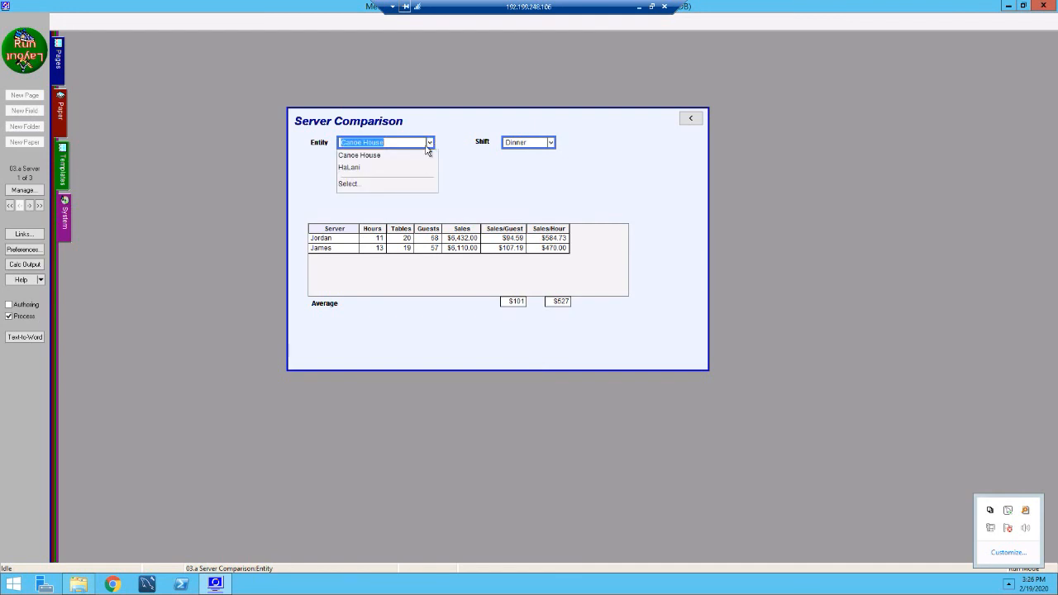
left_click(374, 167)
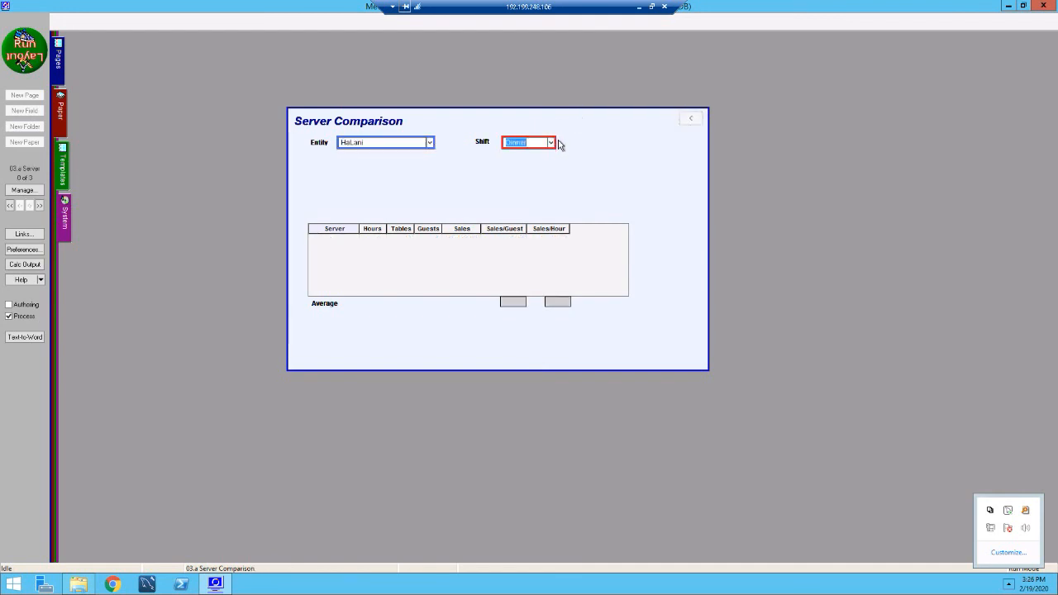
left_click(553, 145)
left_click(533, 158)
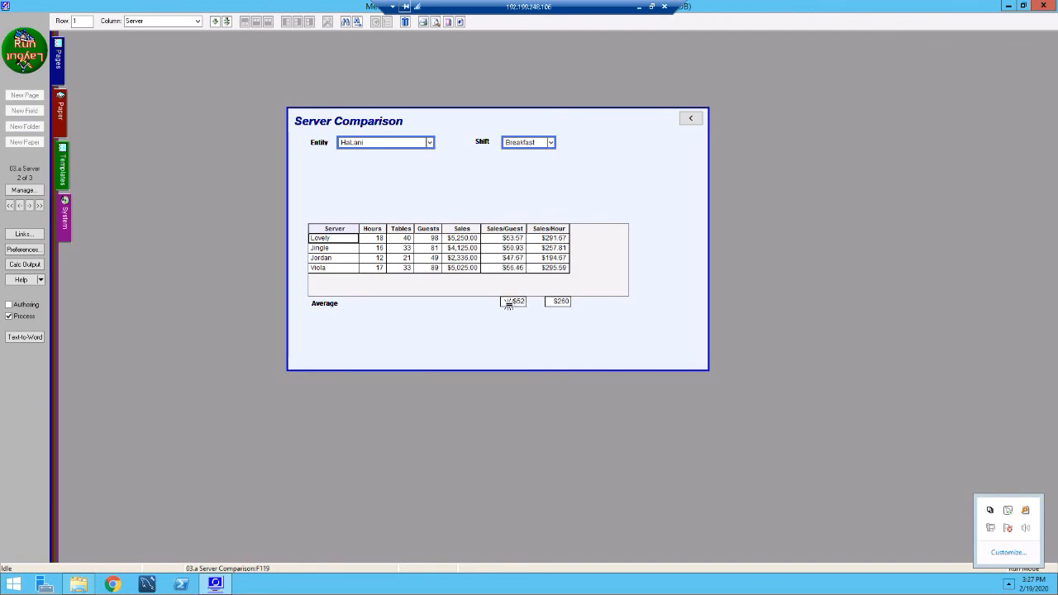
left_click(691, 119)
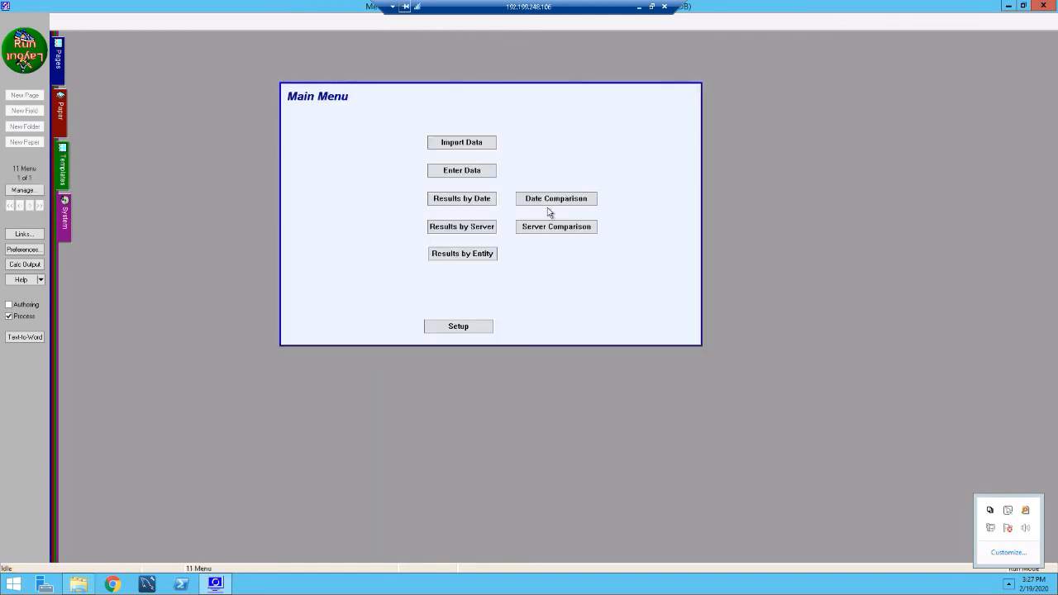
- Open the Results by Entity for Canoe House's Dinner shift and clear the To date
left_click(449, 257)
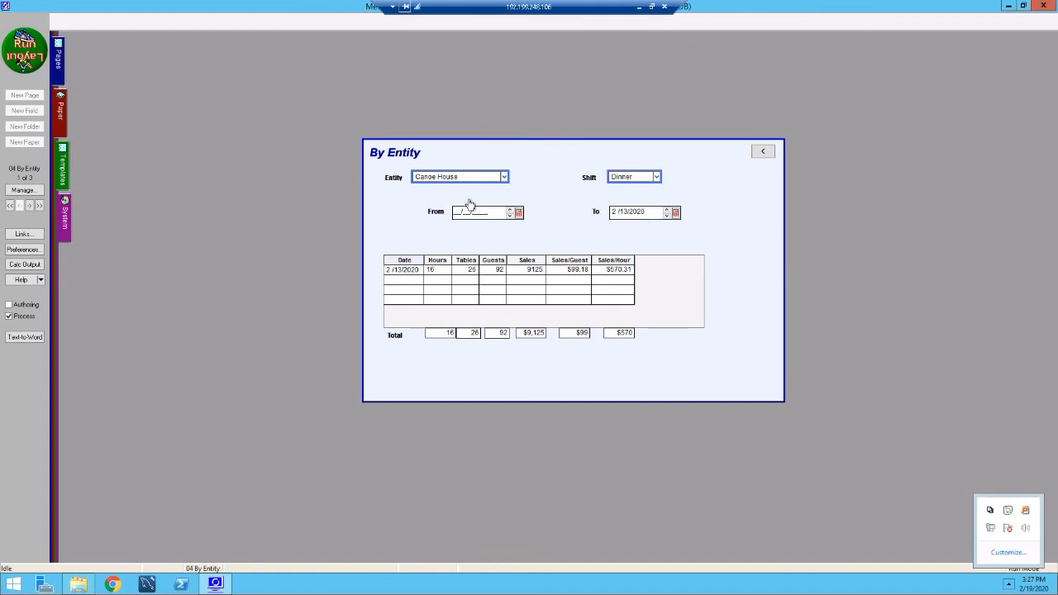
double_click(645, 215)
key("Delete")
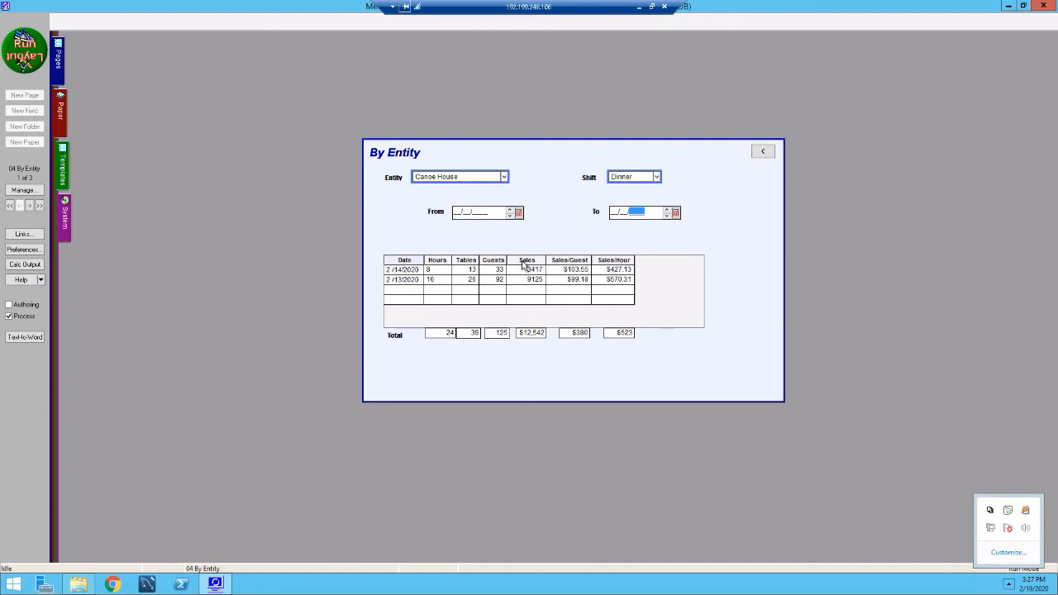
- Switch the By Entity results to entity HaLani and the Breakfast shift
left_click(504, 177)
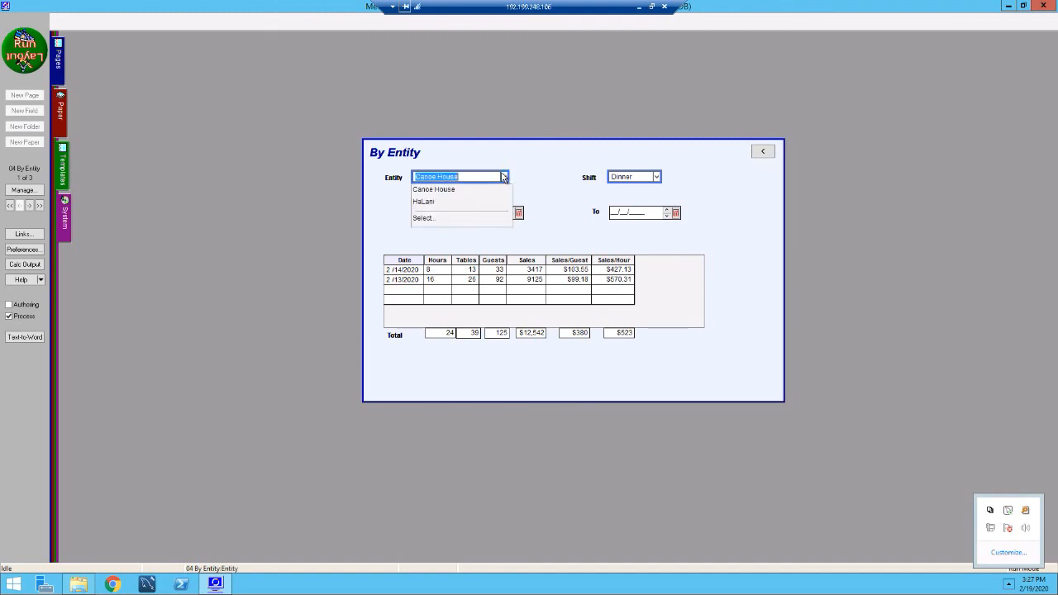
left_click(428, 206)
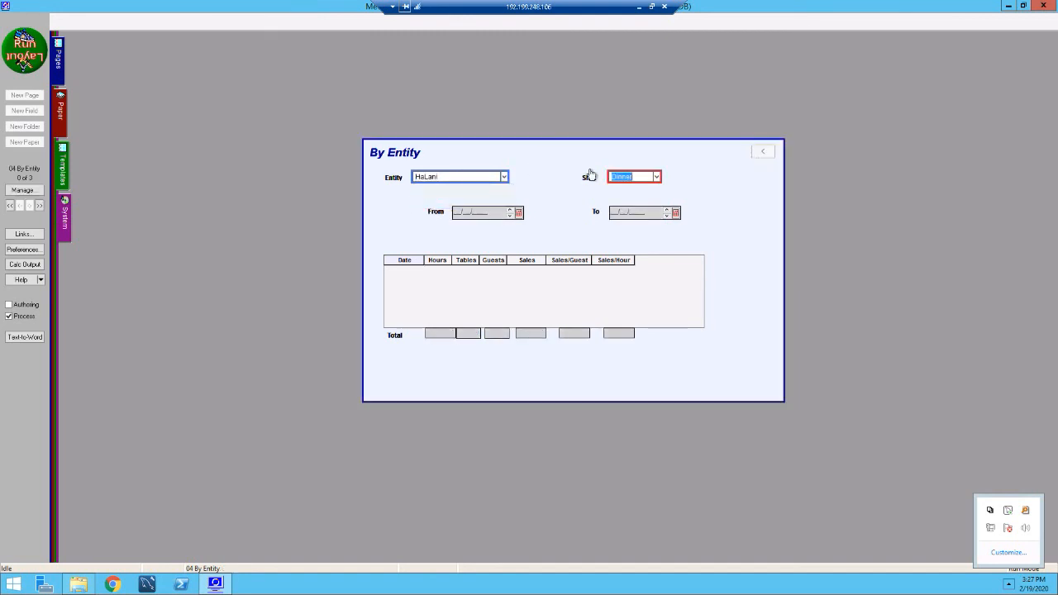
left_click(656, 177)
left_click(637, 193)
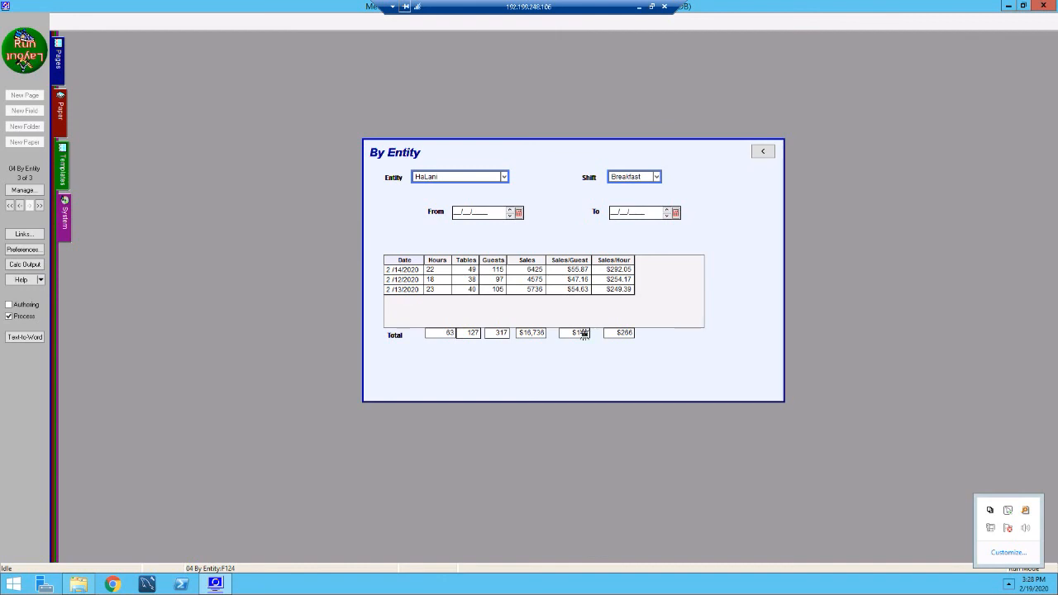
- In Layout mode, change the Sales/Guest total's value formula to total Sales divided by total Guests, and return to Run mode
left_click(39, 60)
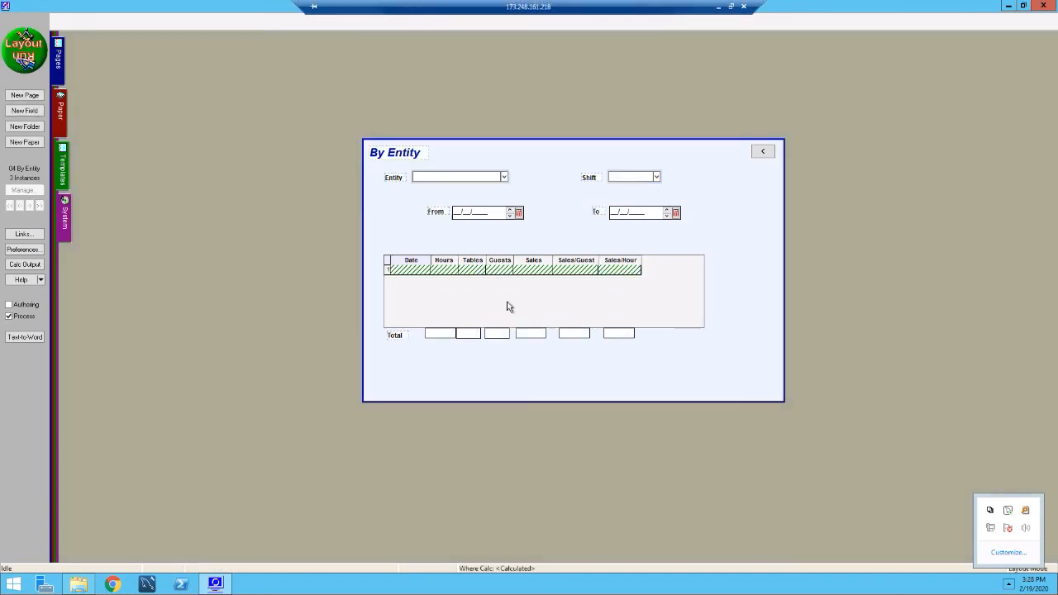
double_click(583, 335)
left_click(651, 378)
left_click_drag(719, 325, 666, 323)
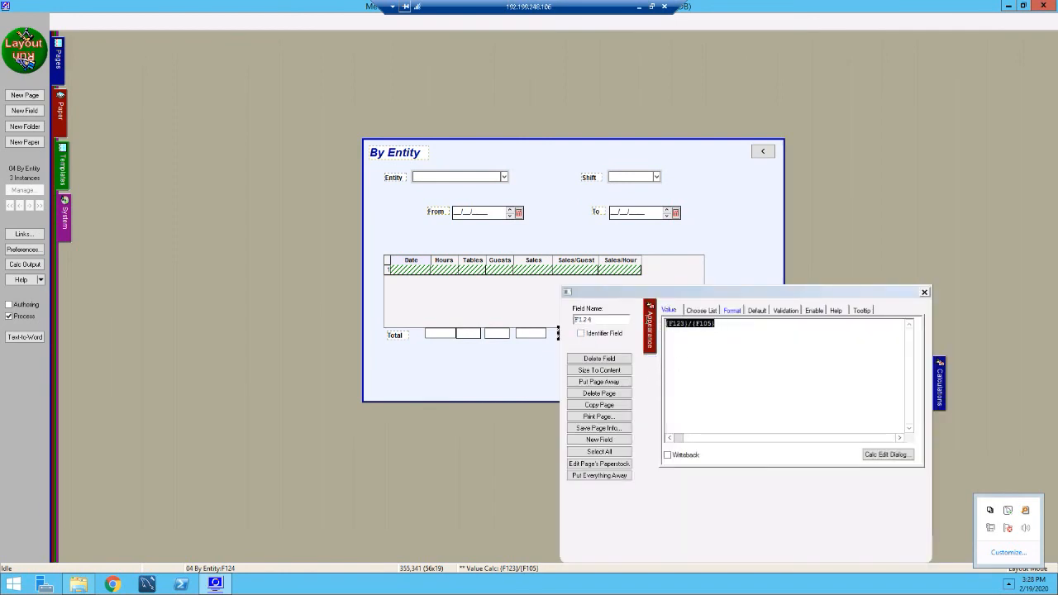
left_click_drag(532, 337, 697, 331)
type("/")
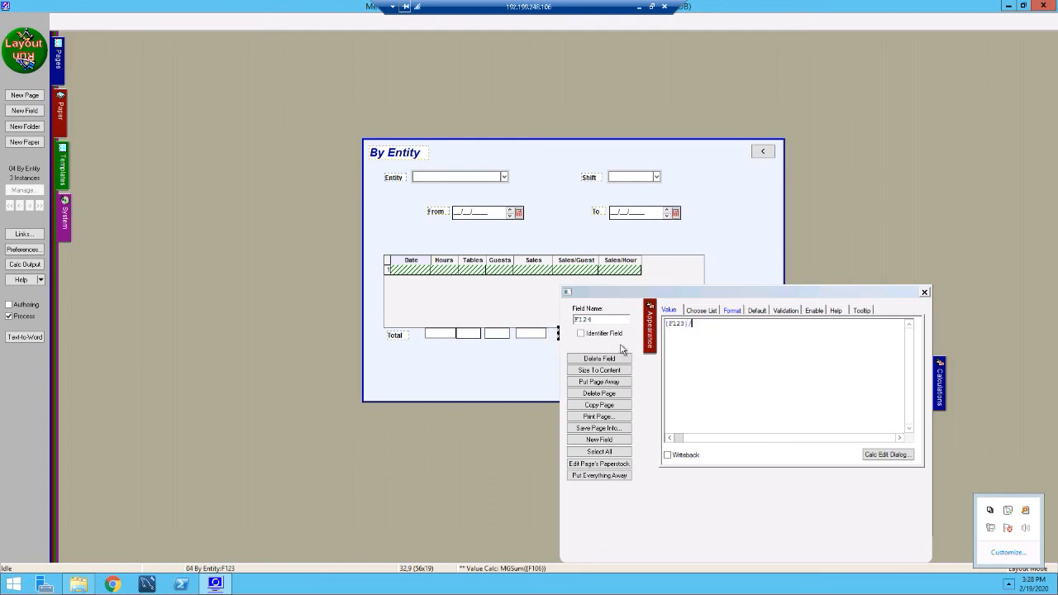
left_click_drag(501, 335, 733, 331)
left_click(25, 56)
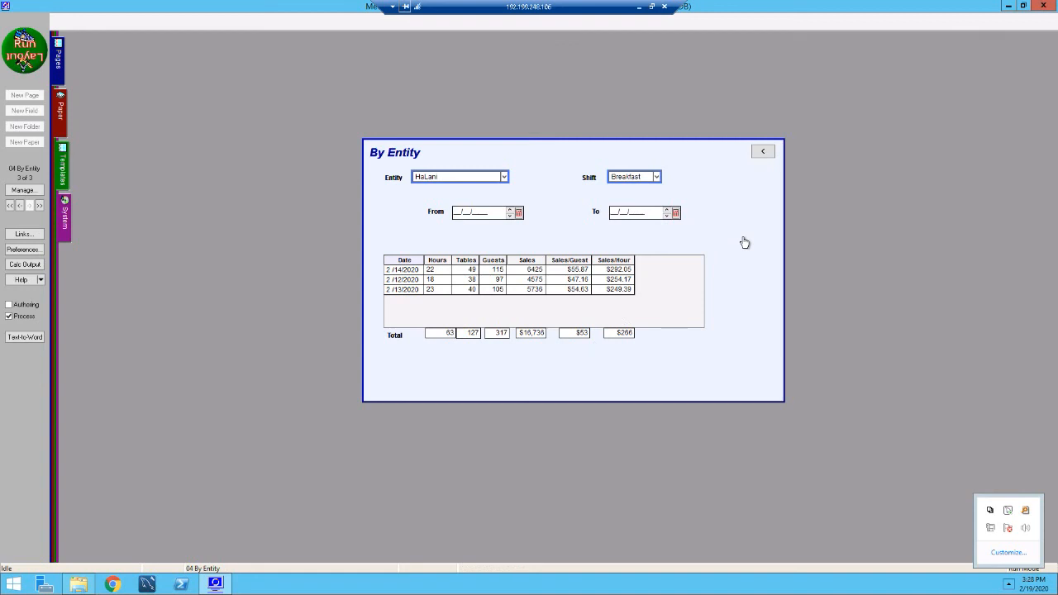
- Limit the HaLani Breakfast results to the single day 2/13/2020 using the From and To dates
left_click(457, 213)
type("2/13/2020")
key("Tab")
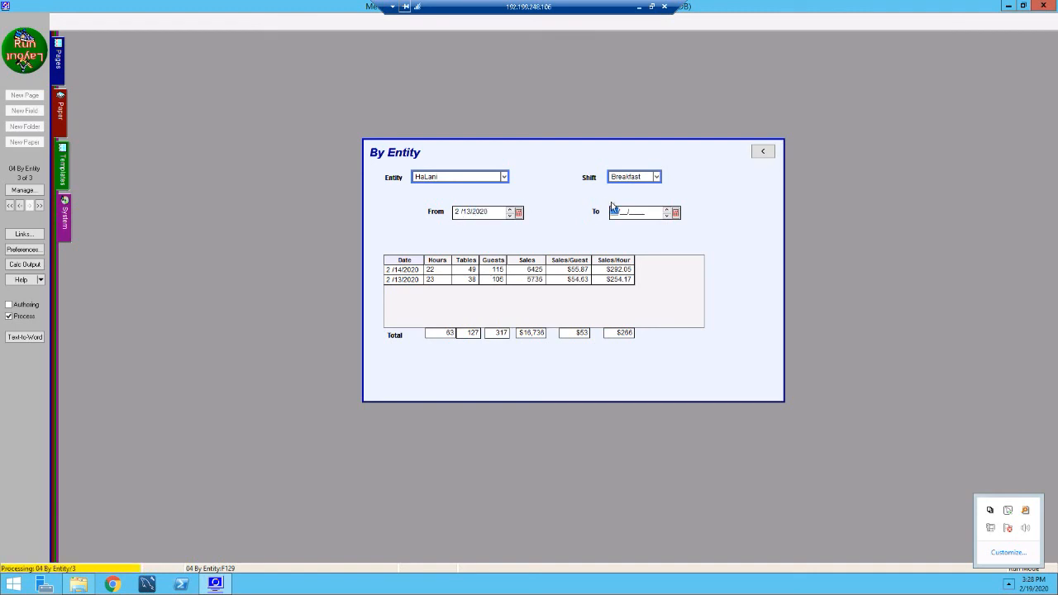
type("2/13/2020")
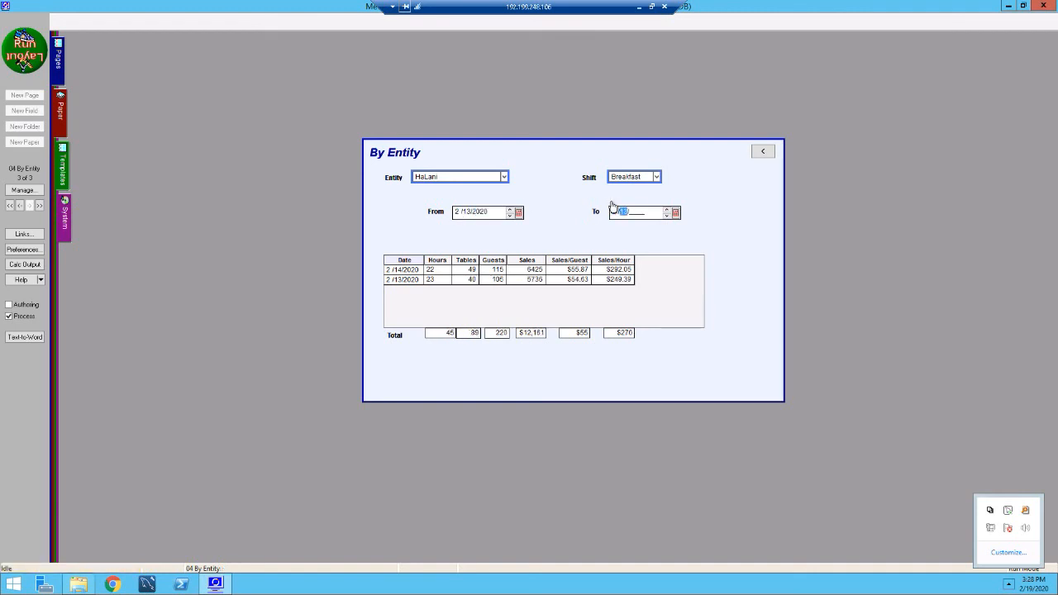
key("Tab")
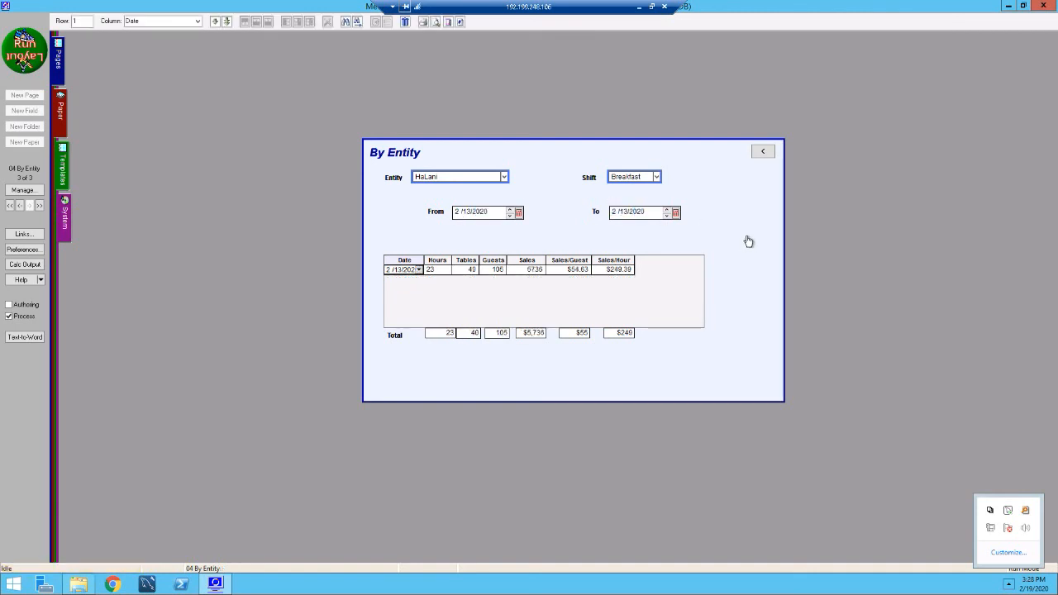
- Clear the From date, show the HaLani Breakfast results up to 2/13/2020, and return to the main menu
left_click(631, 213)
key("Delete")
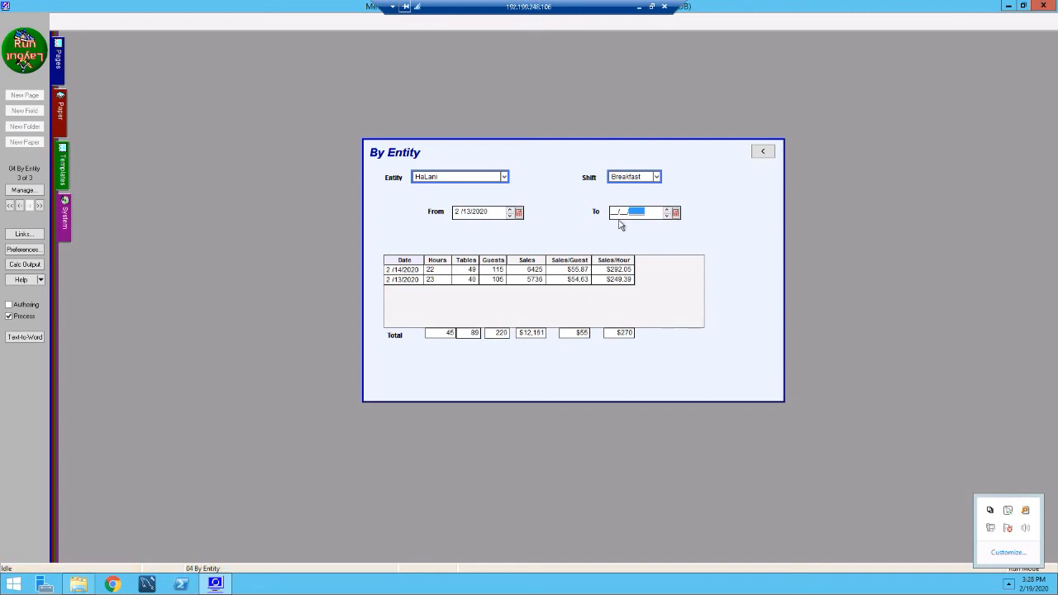
left_click(477, 214)
key("Delete")
left_click(615, 213)
type("2/13/2")
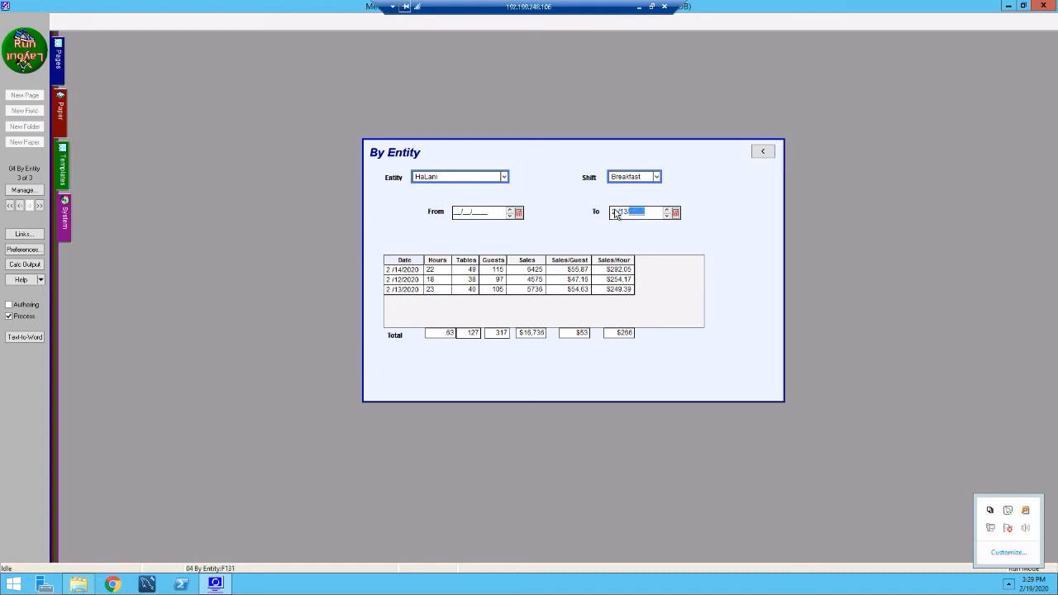
key("Tab")
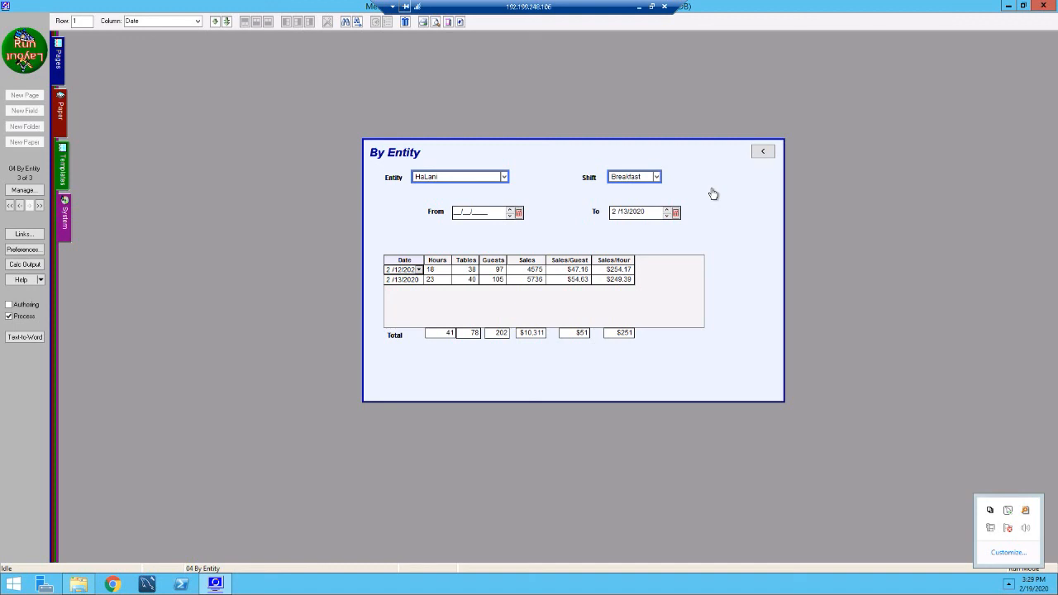
left_click(761, 153)
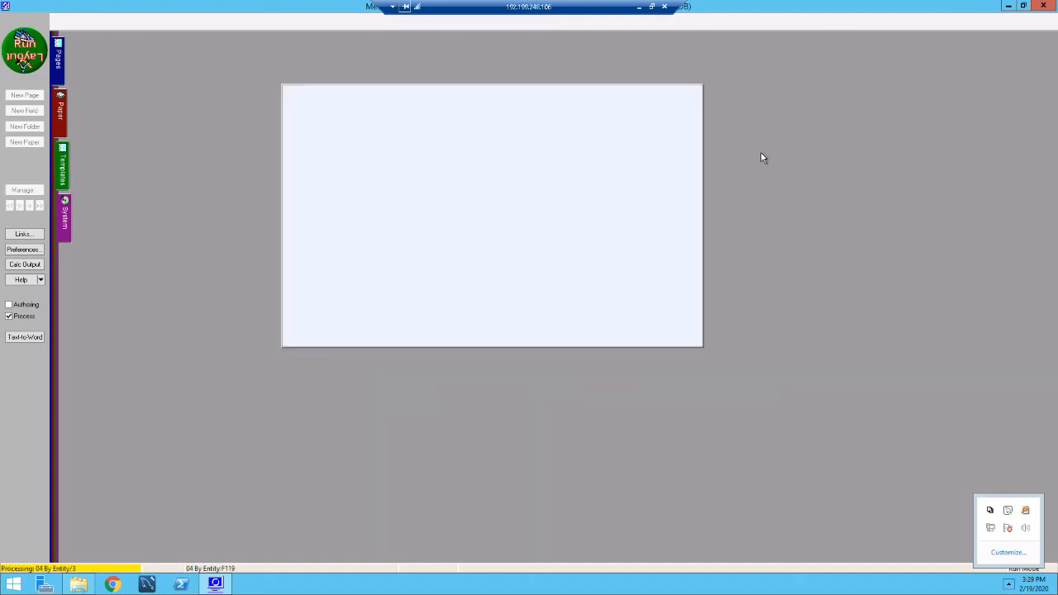